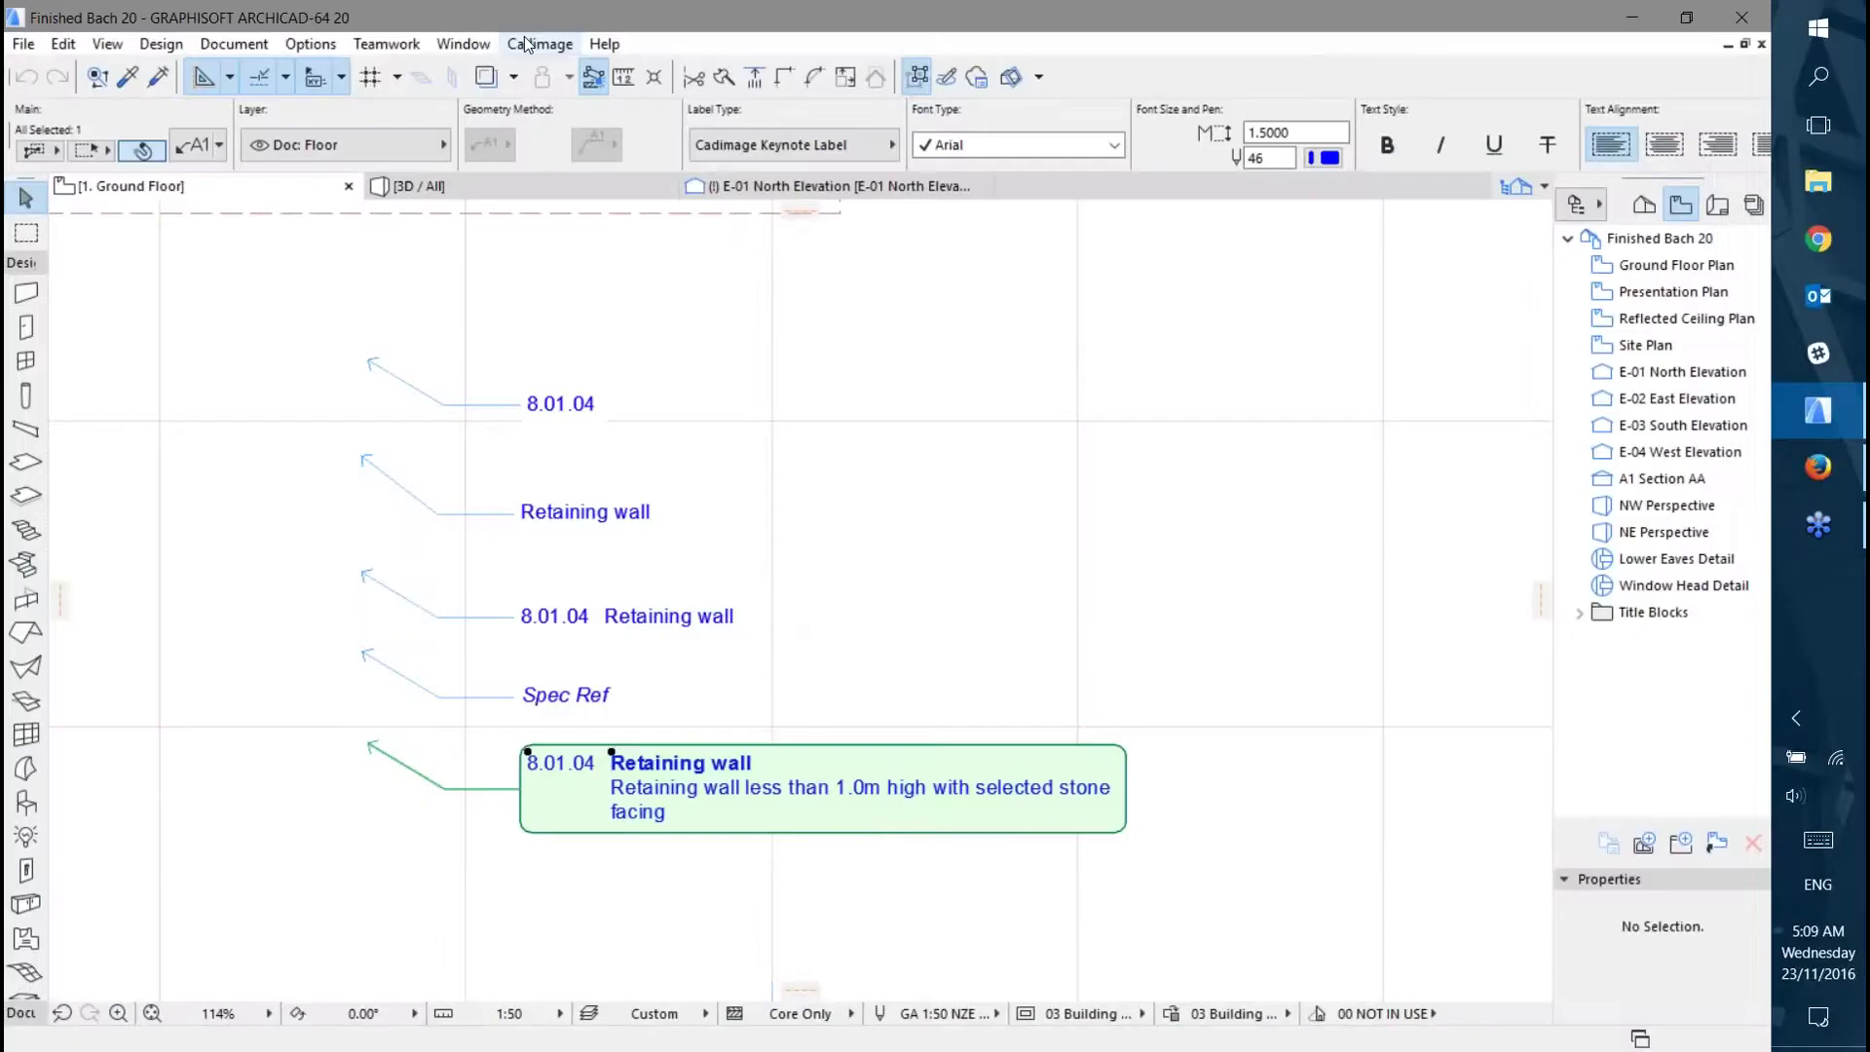
Open the Cadimage Keynotes palette and expand the 8: External folder to show 8.01.04 Retaining wall.
left_click(526, 41)
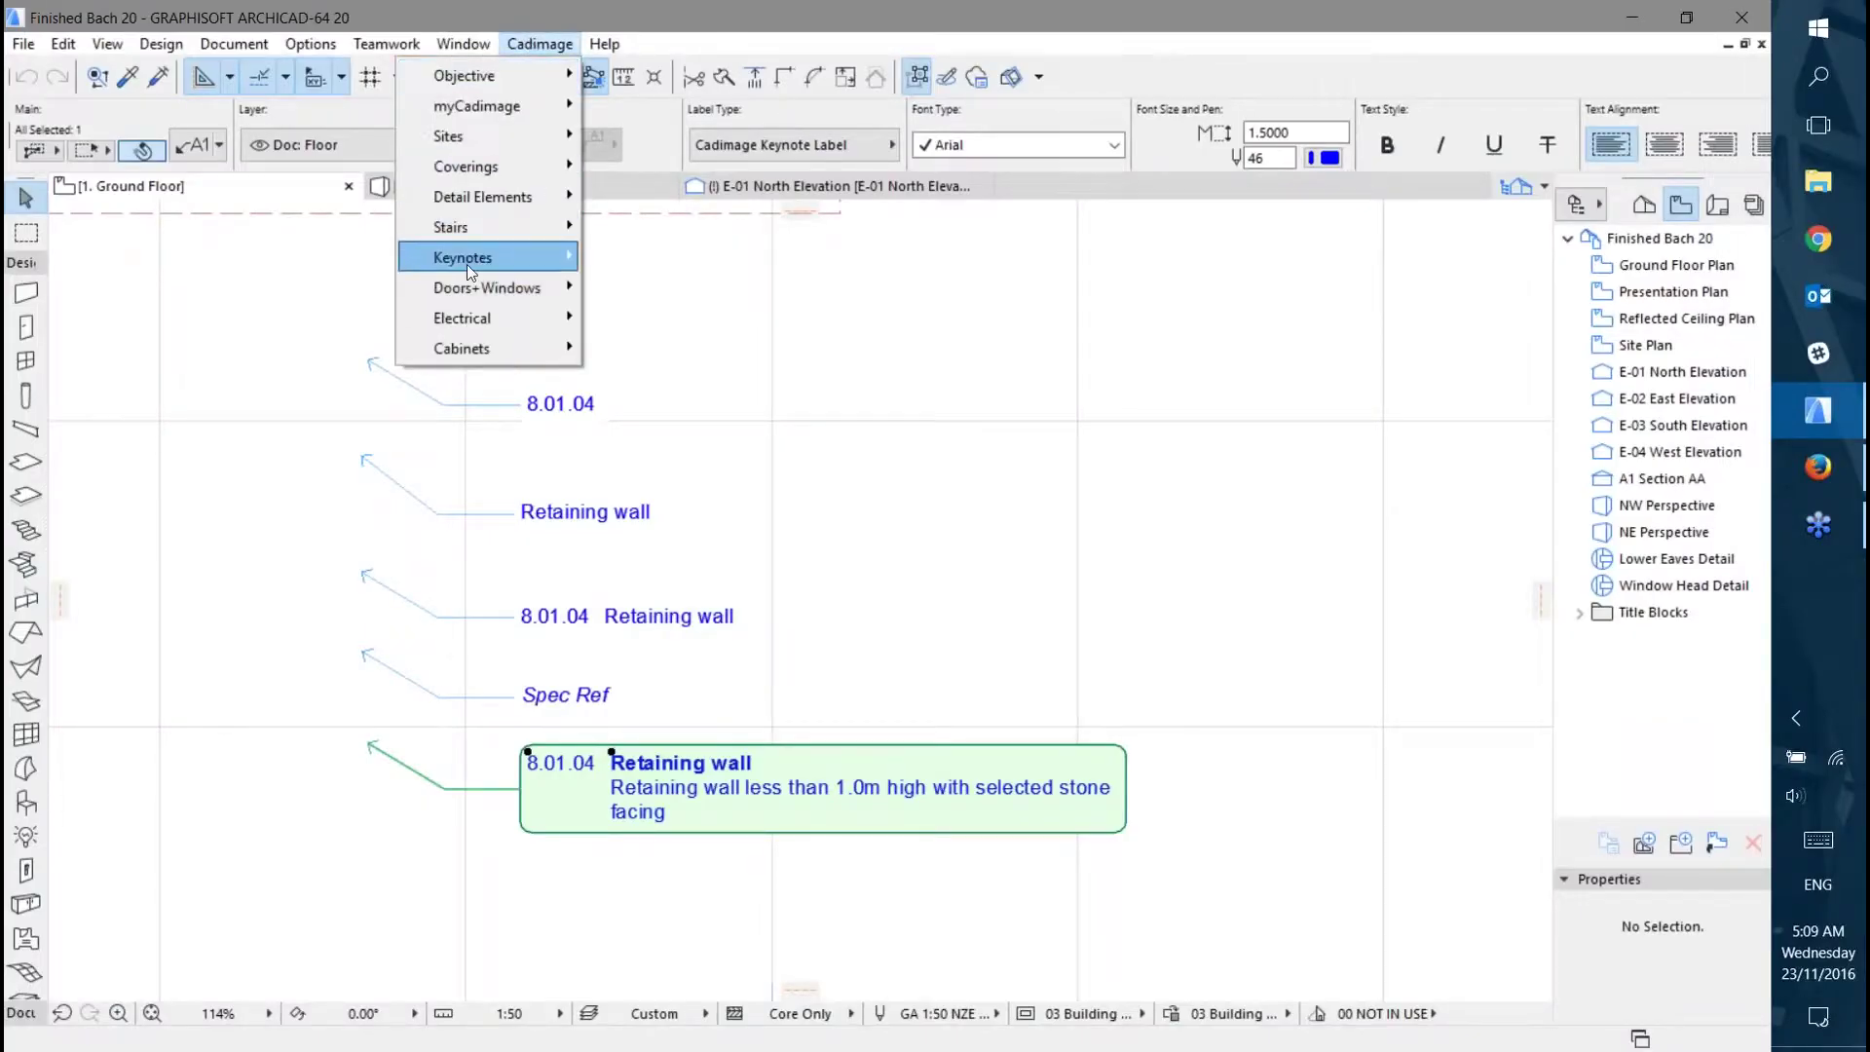
mouse_move(465, 261)
left_click(302, 265)
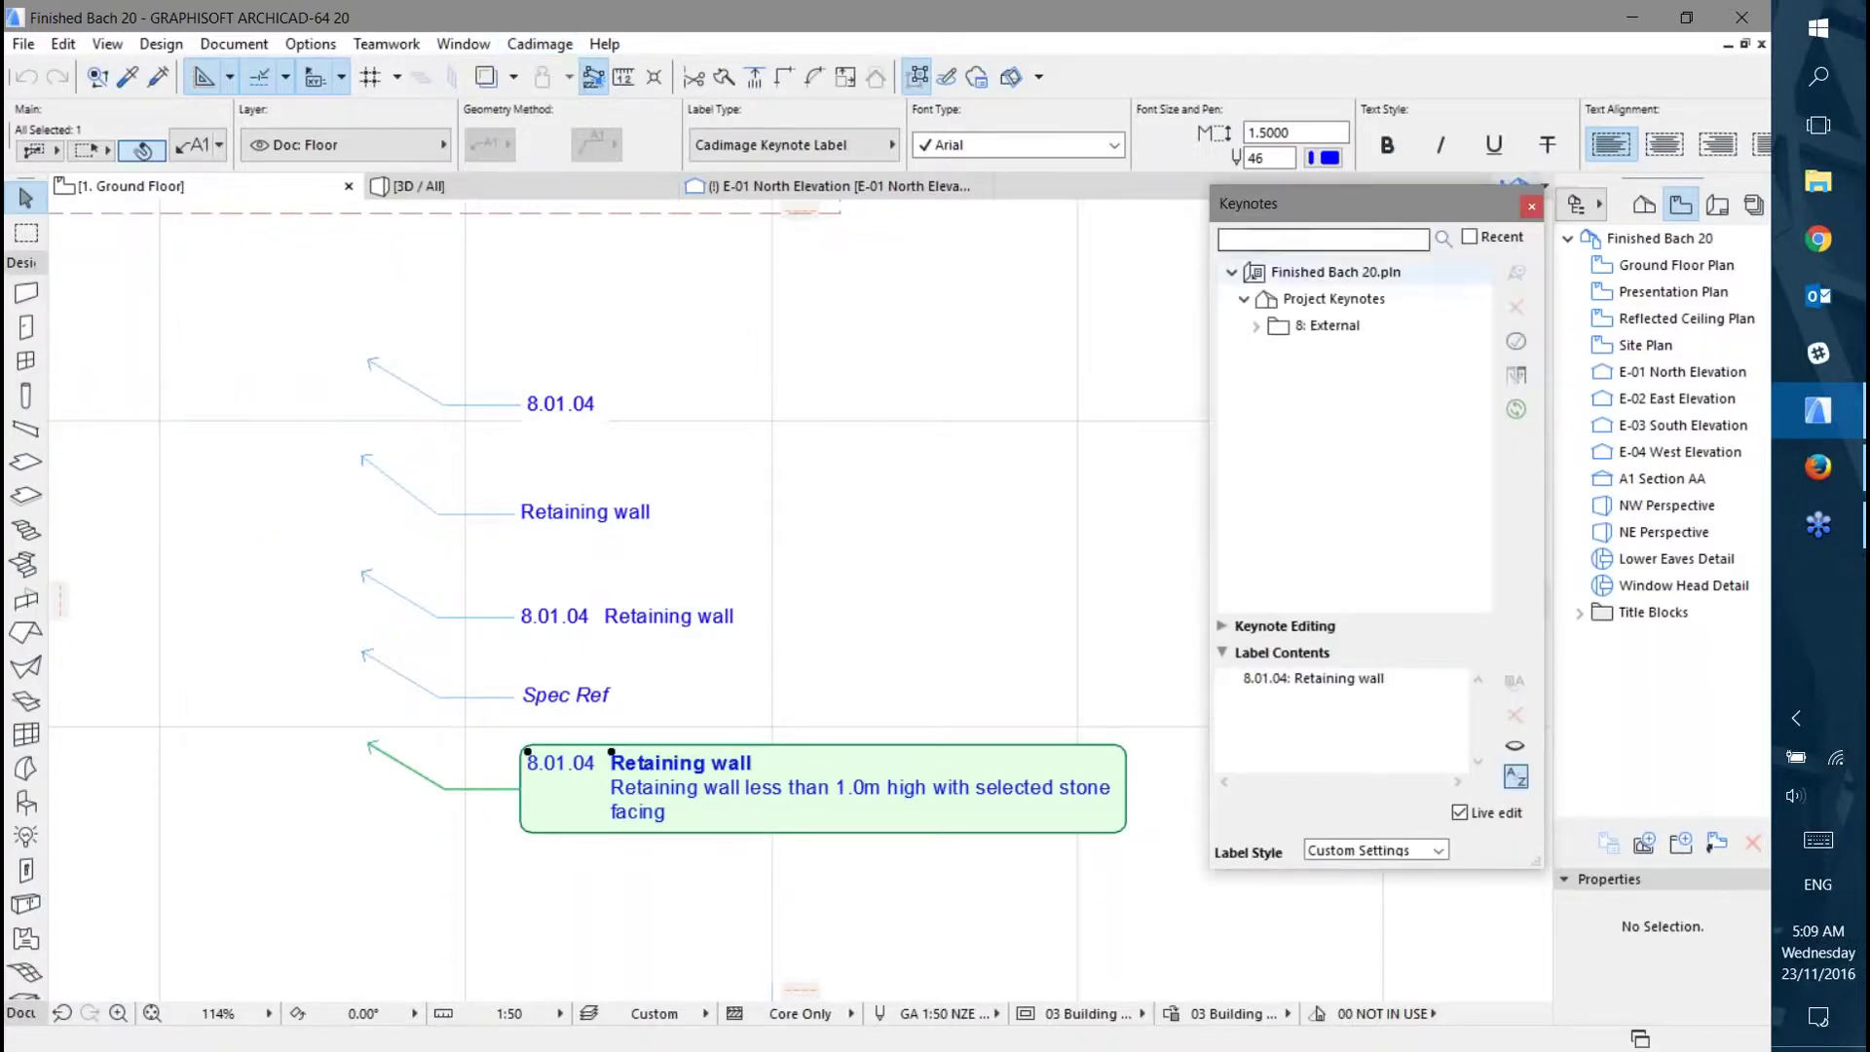
left_click(1258, 328)
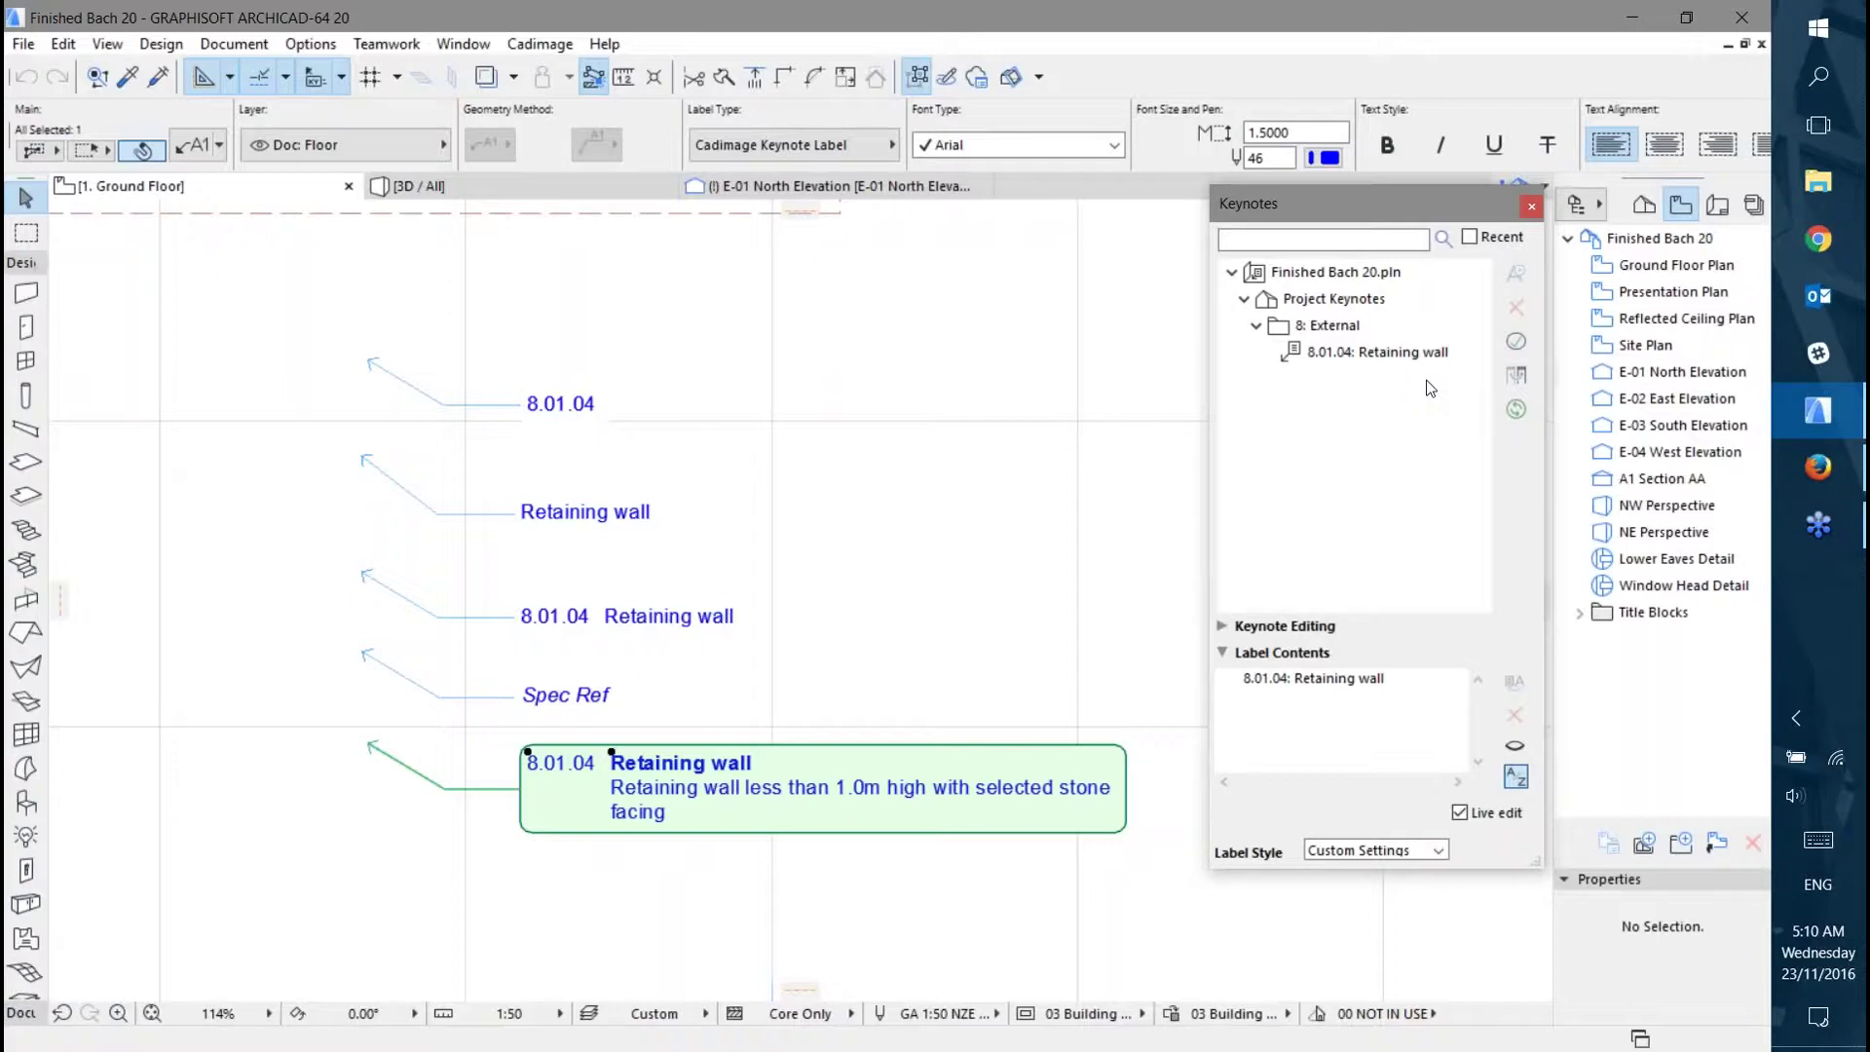
Open the Keynotes Manager from the Keynotes palette.
left_click(1518, 374)
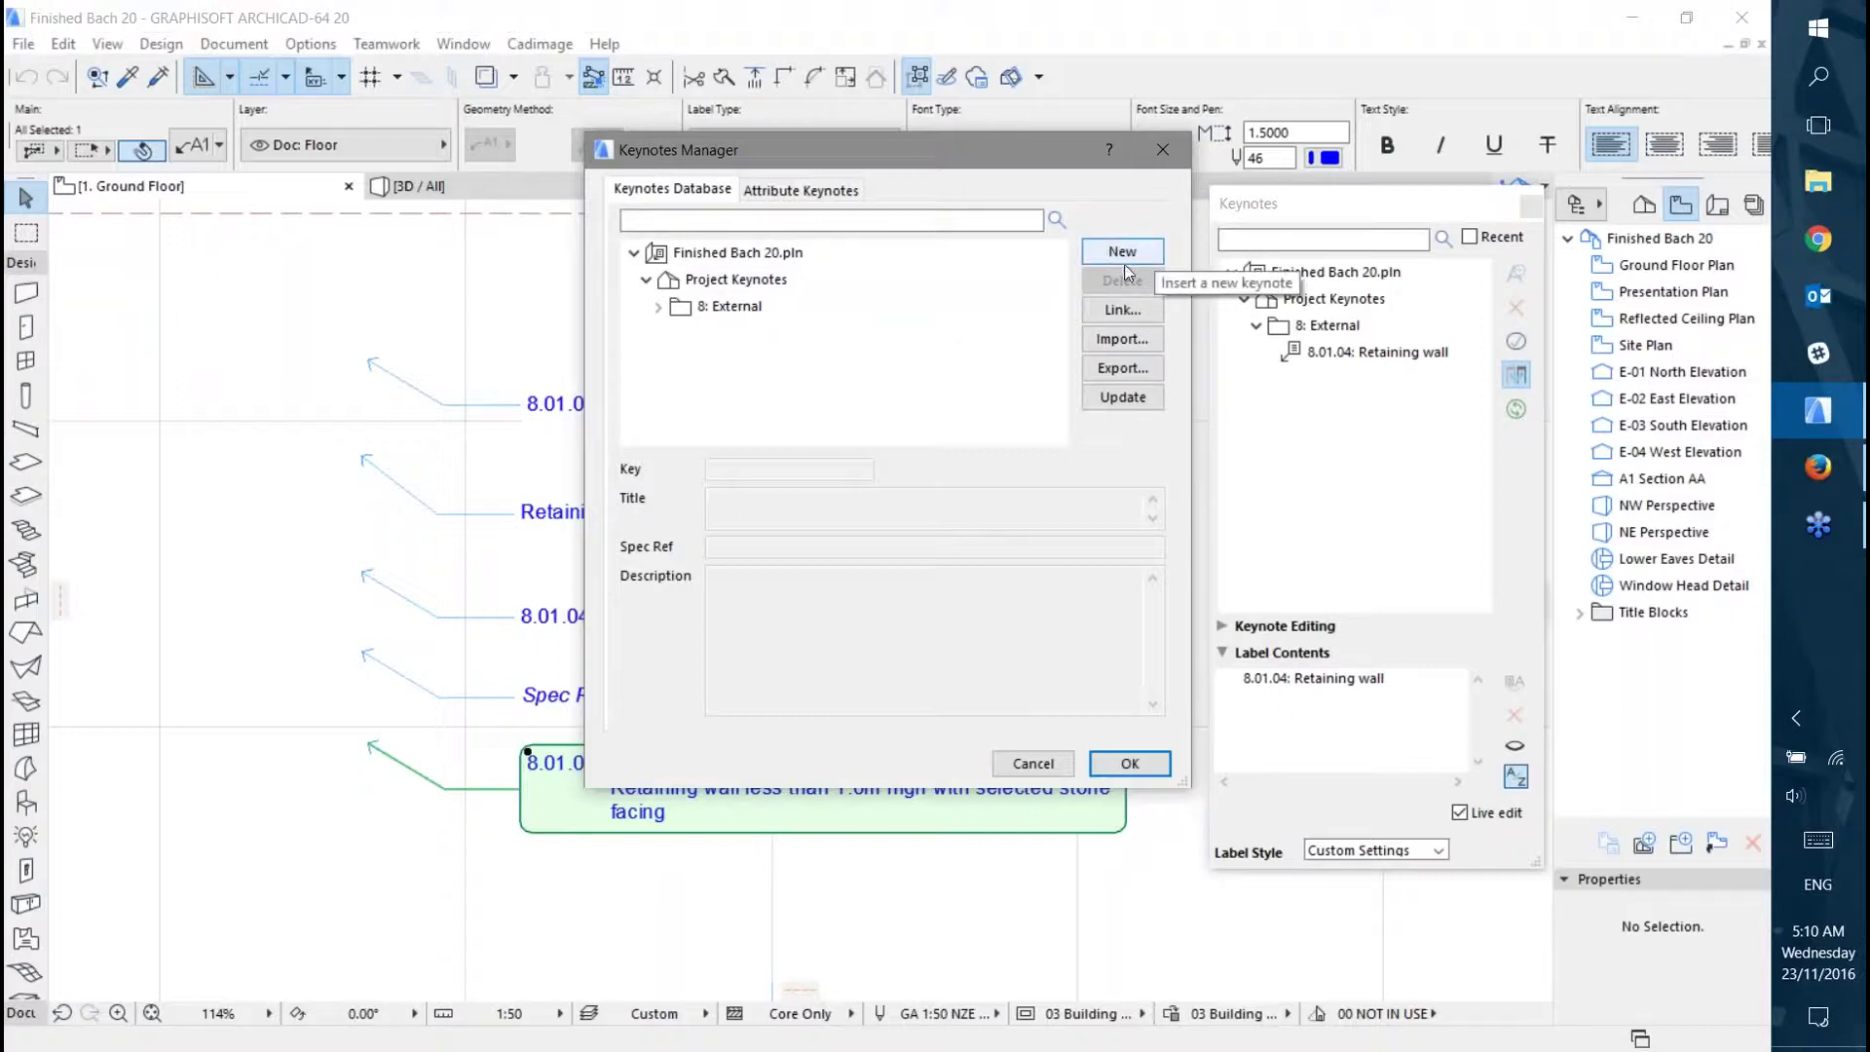
Start a keynote import from CadimageTools Extras, trying both the .keynotes and CSV Cadimage Keynotes files.
left_click(1122, 339)
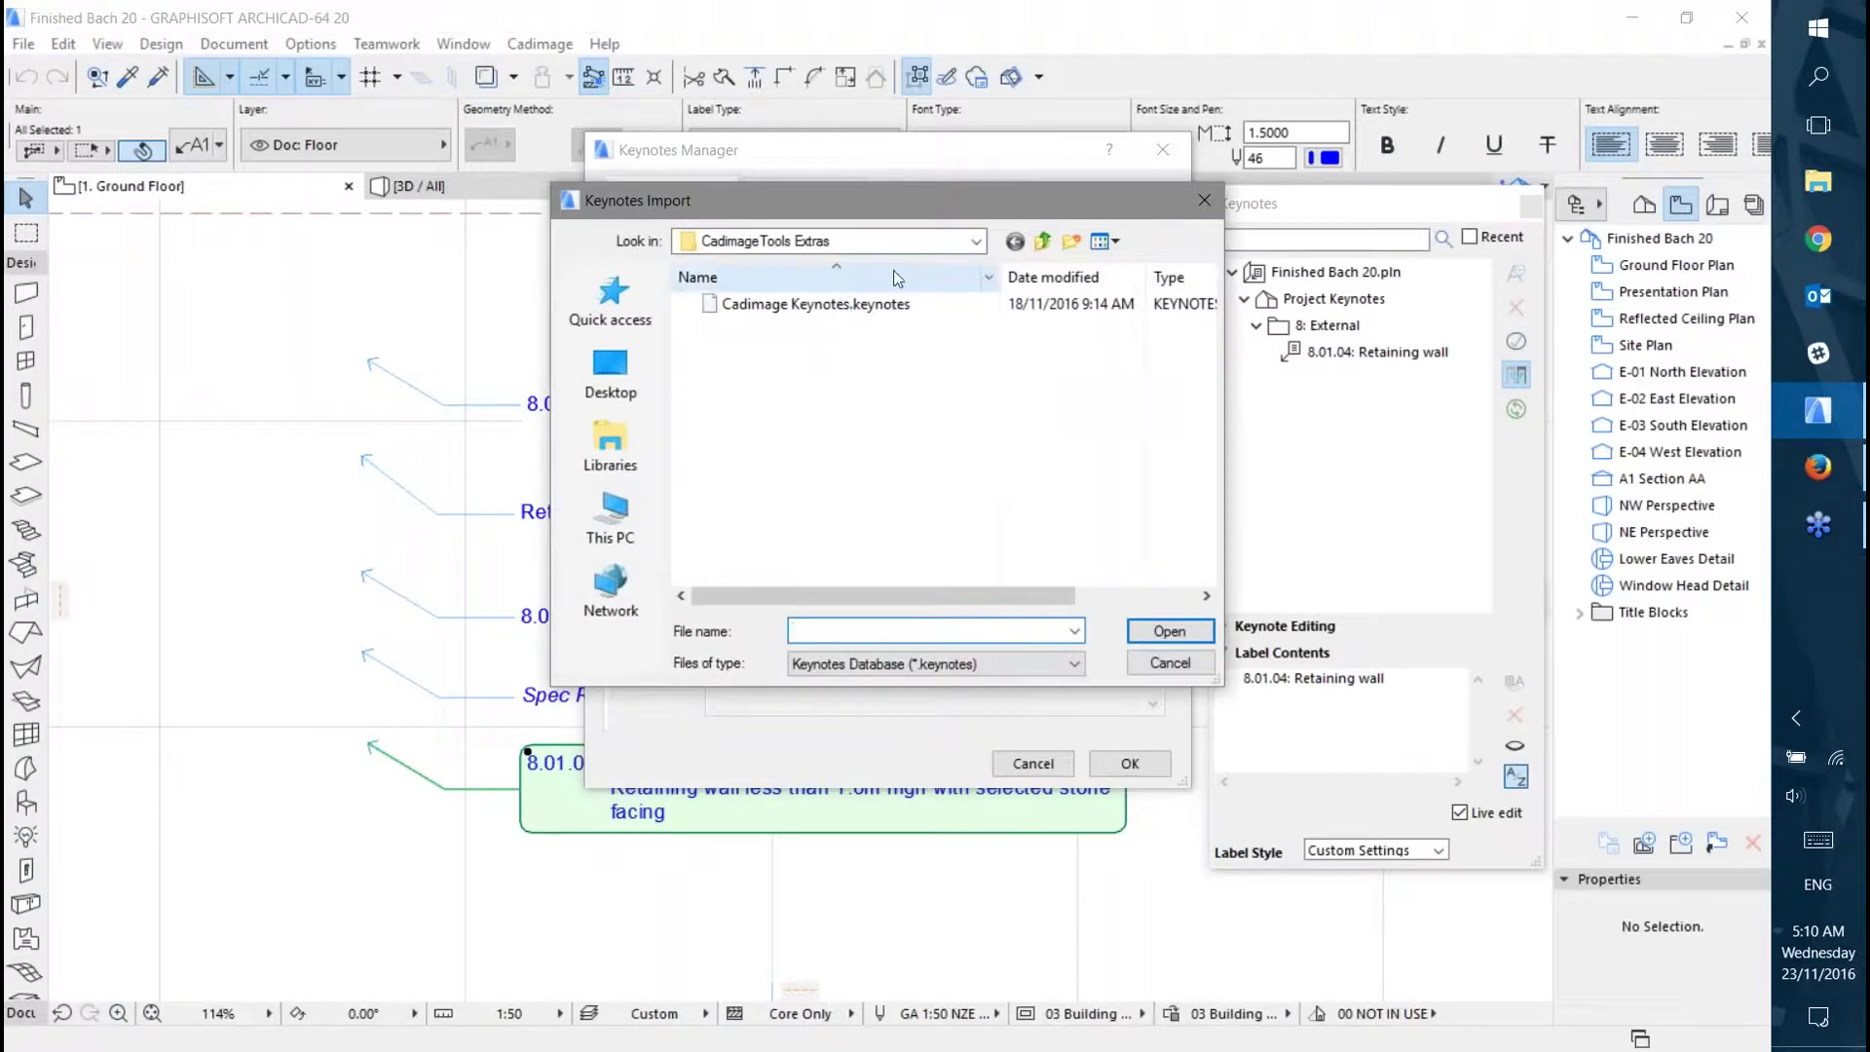
left_click(976, 242)
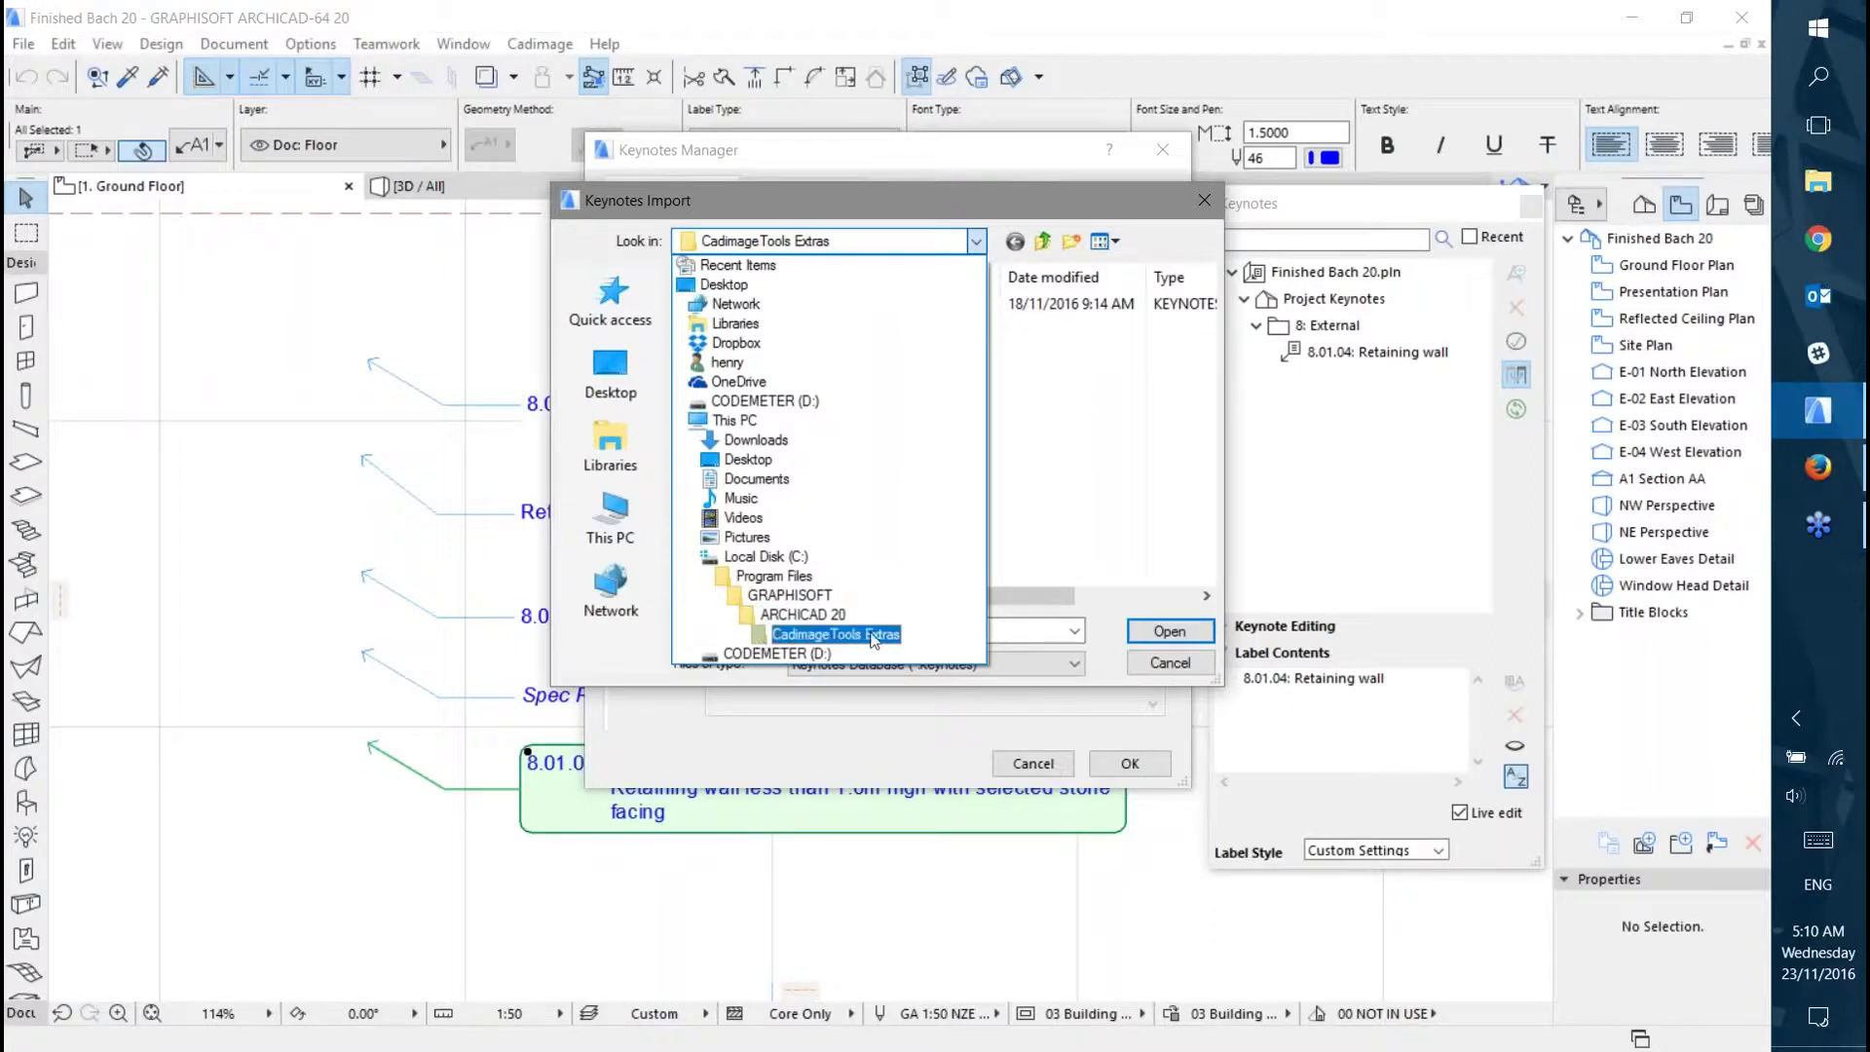
left_click(834, 634)
left_click(755, 304)
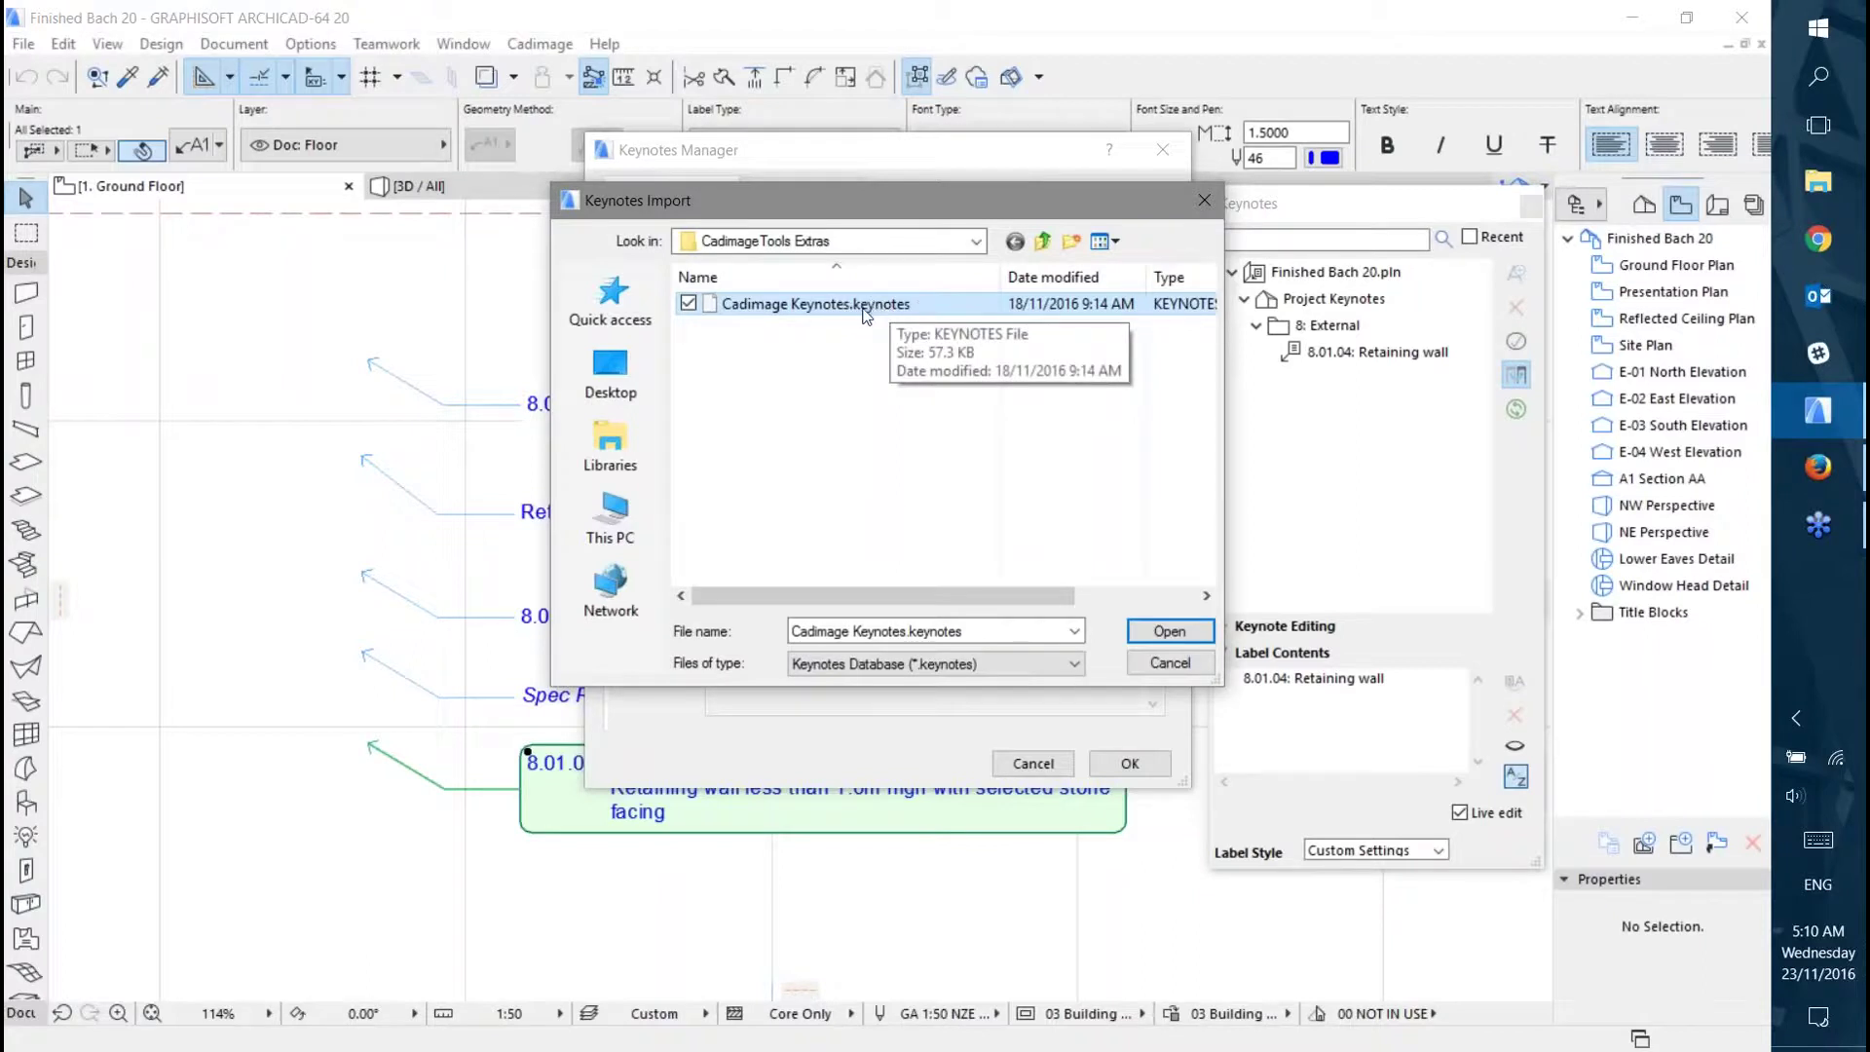
left_click(1012, 669)
left_click(877, 696)
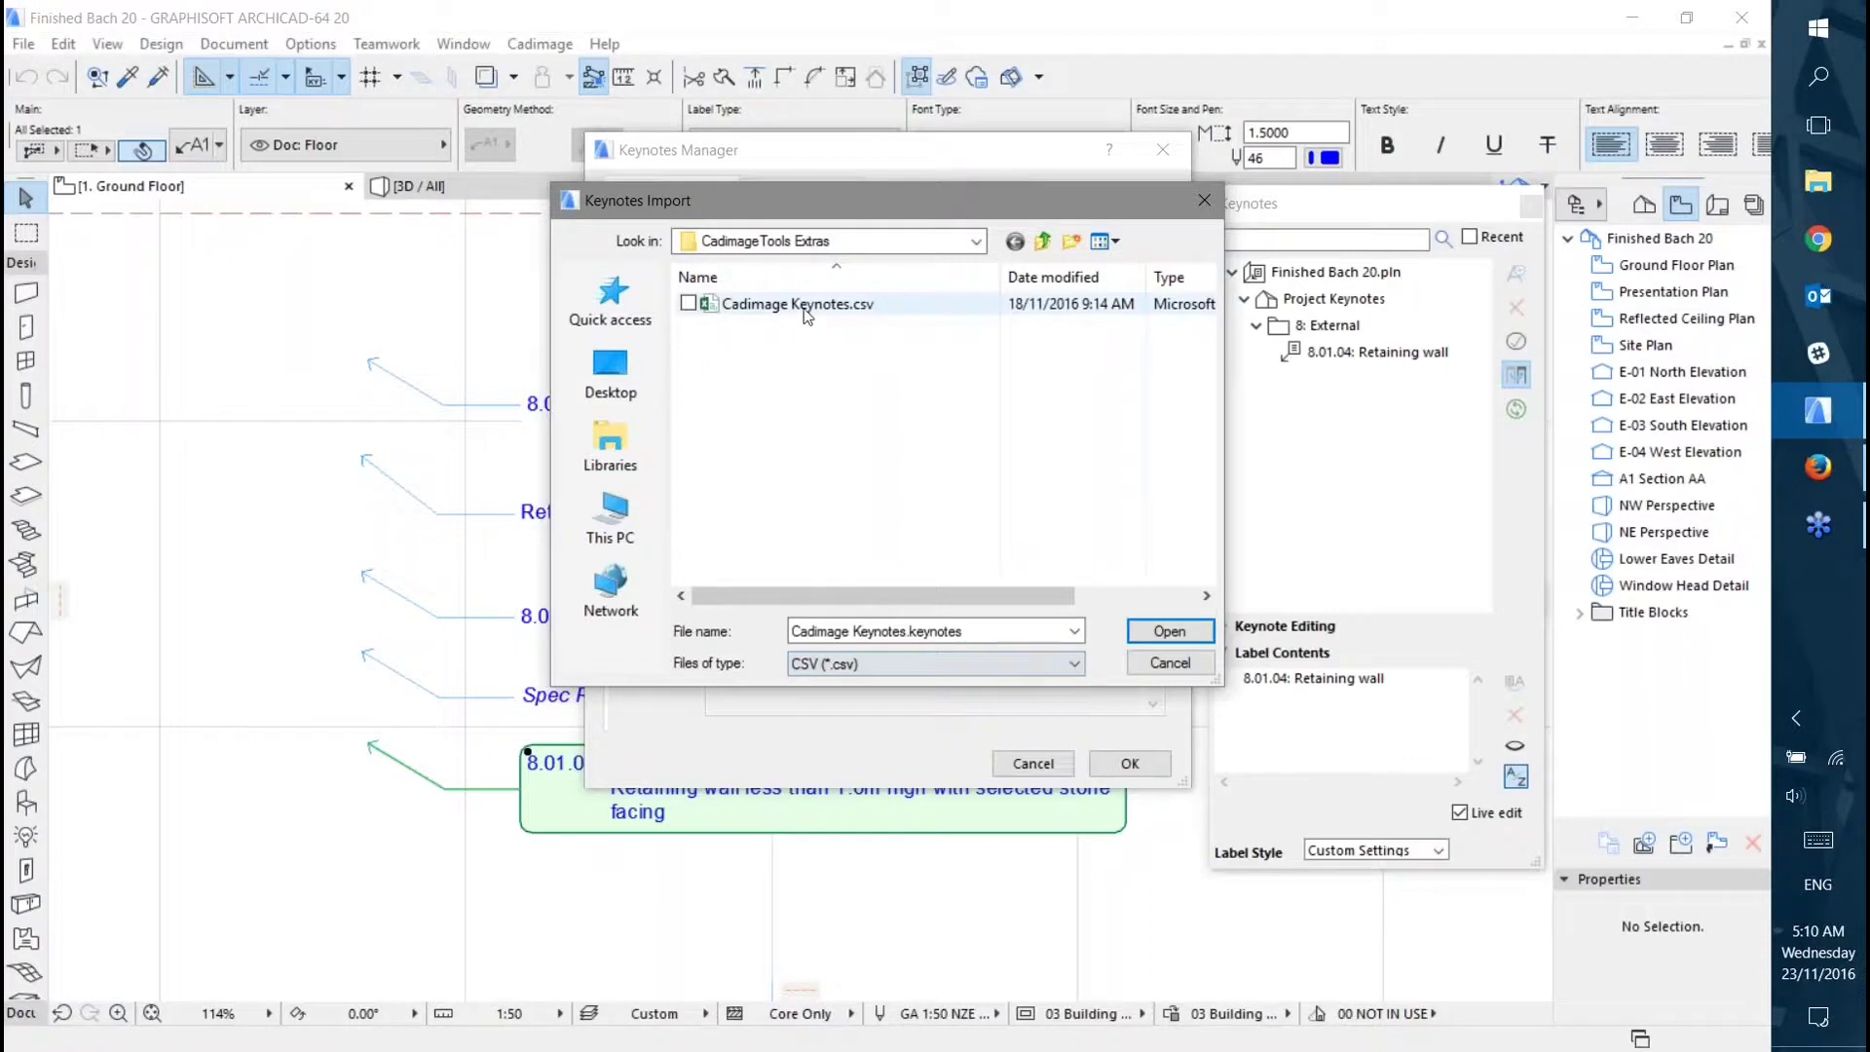
left_click(850, 307)
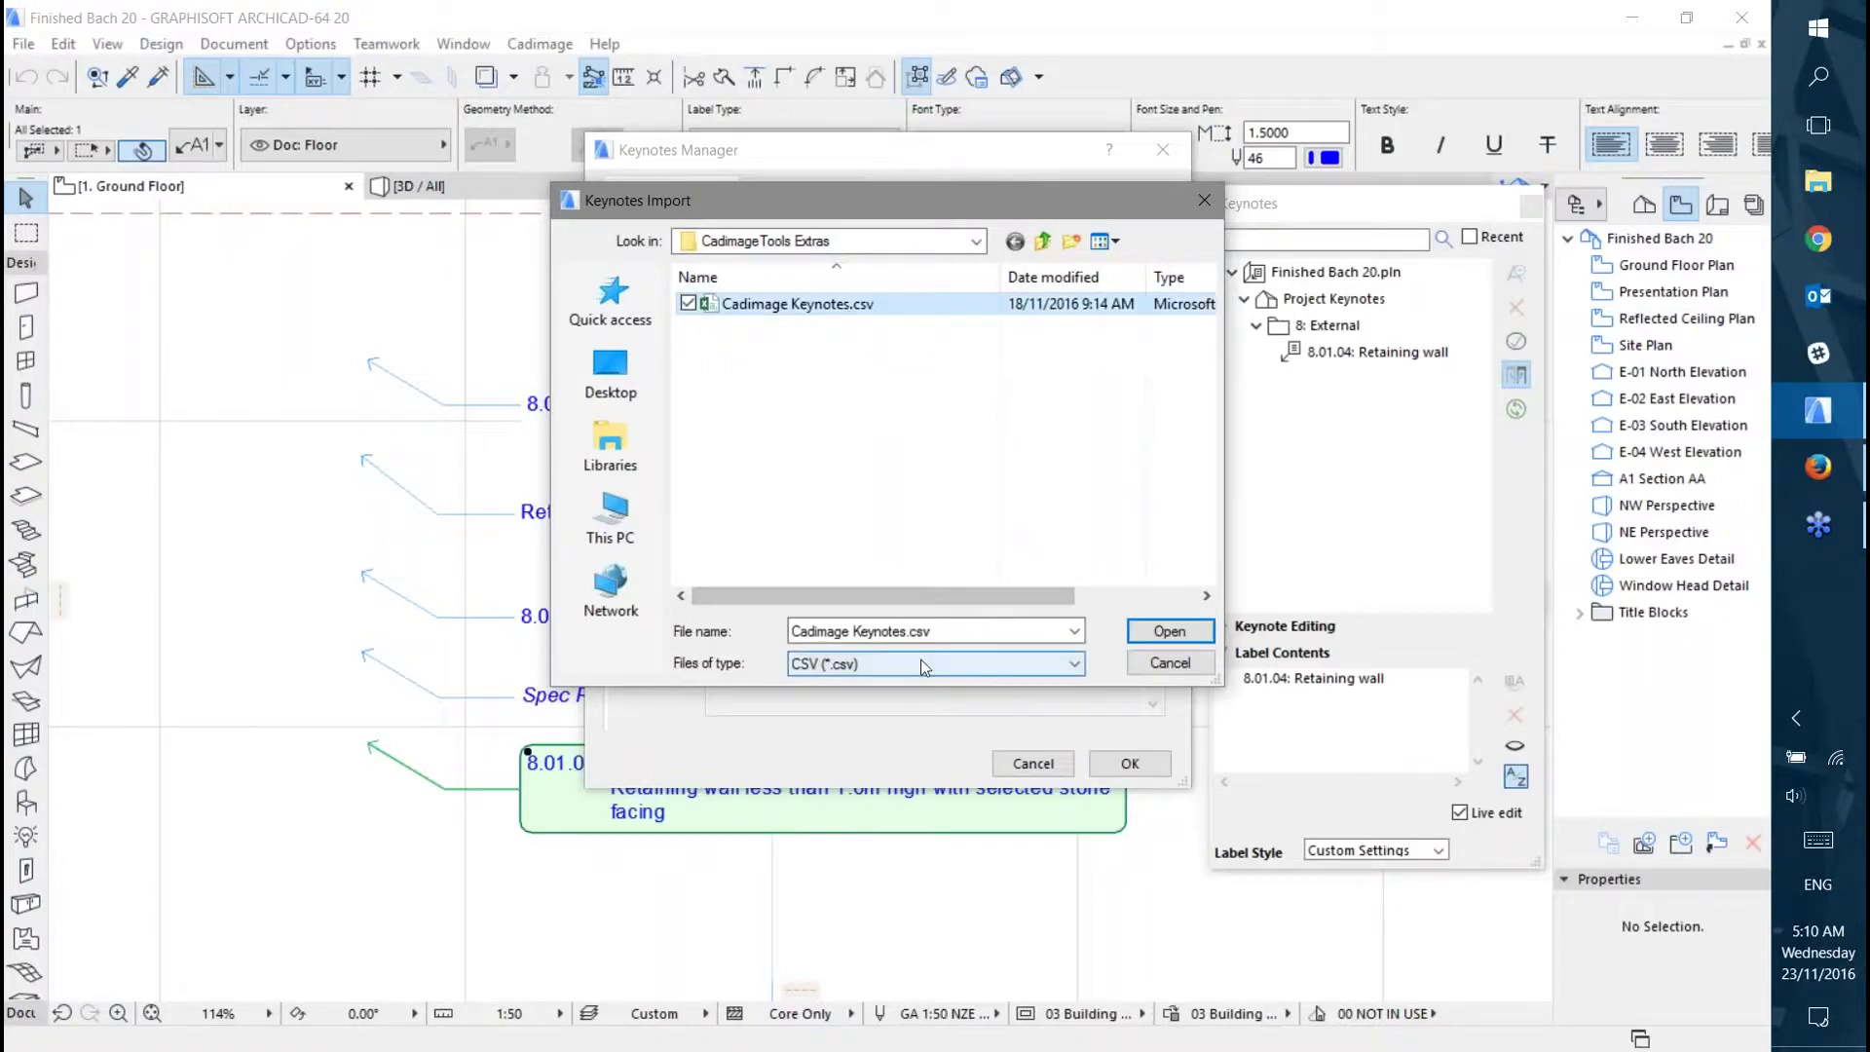
Set the file type back to Keynotes Database and select Cadimage Keynotes.keynotes after the invalid-file warning.
left_click(974, 662)
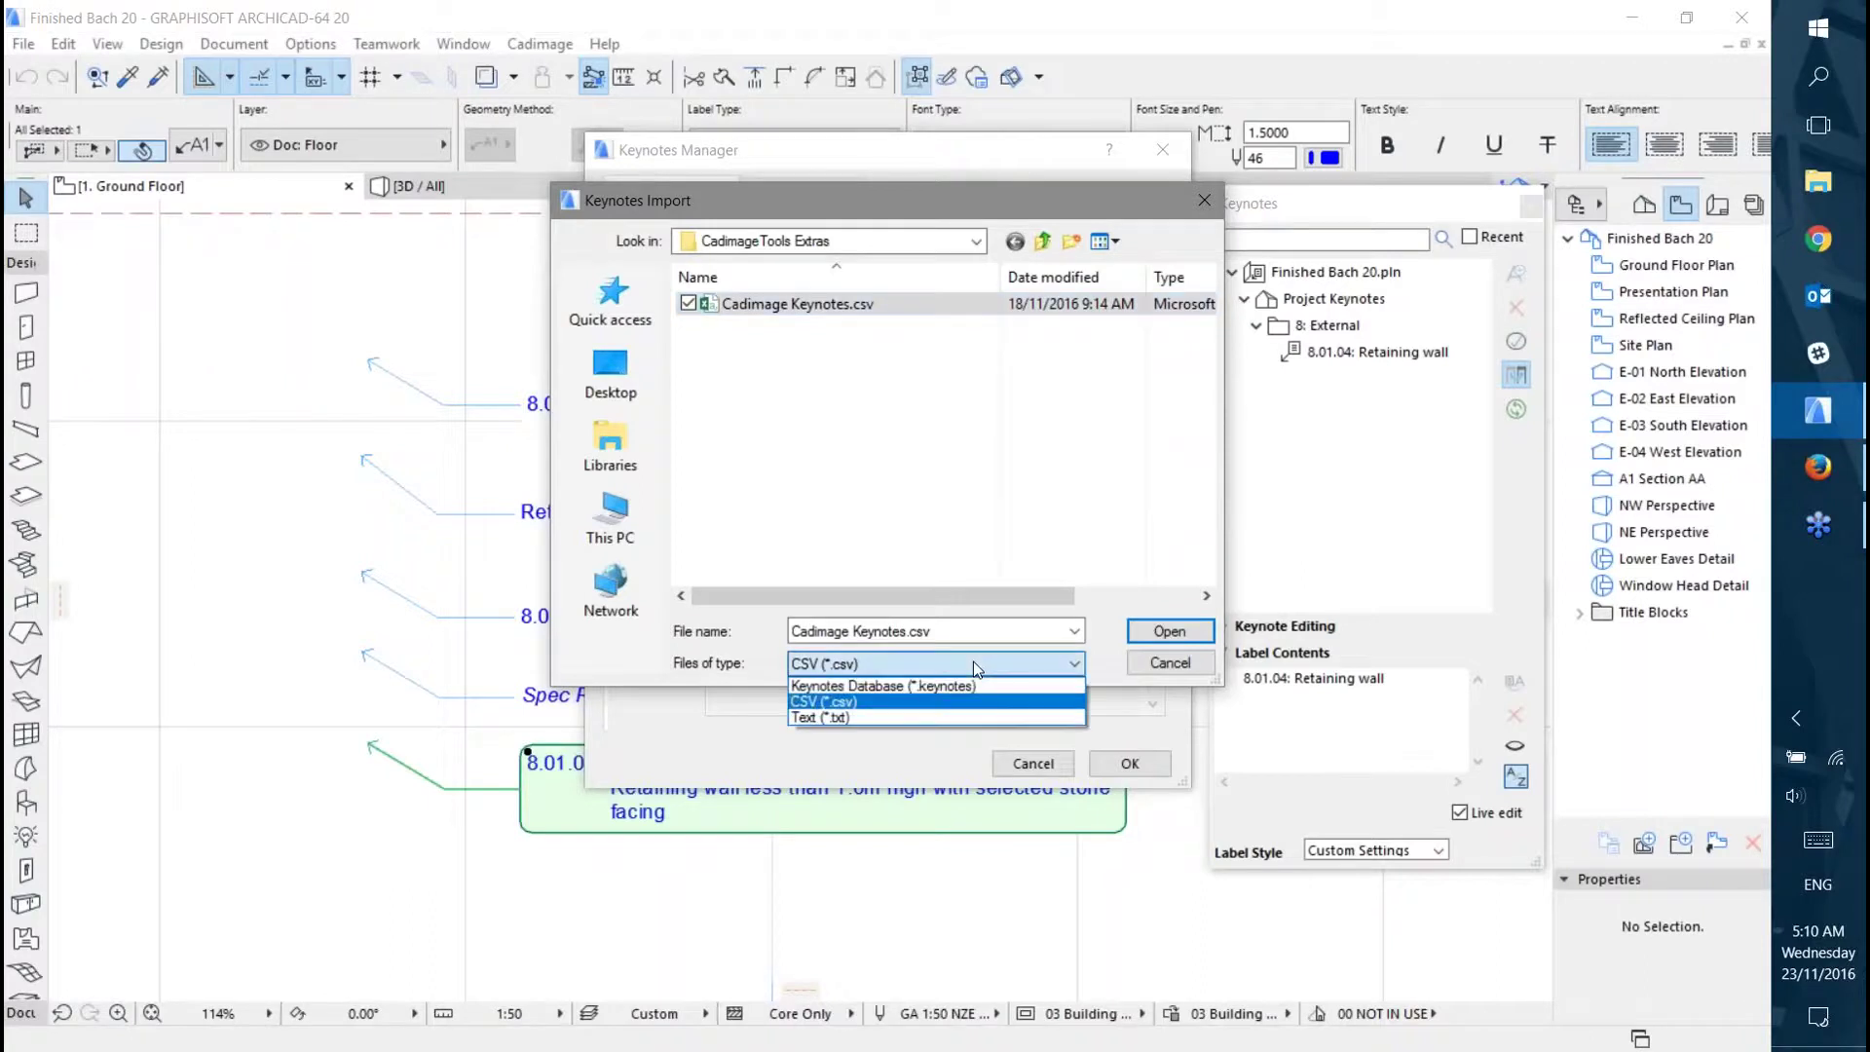
left_click(950, 656)
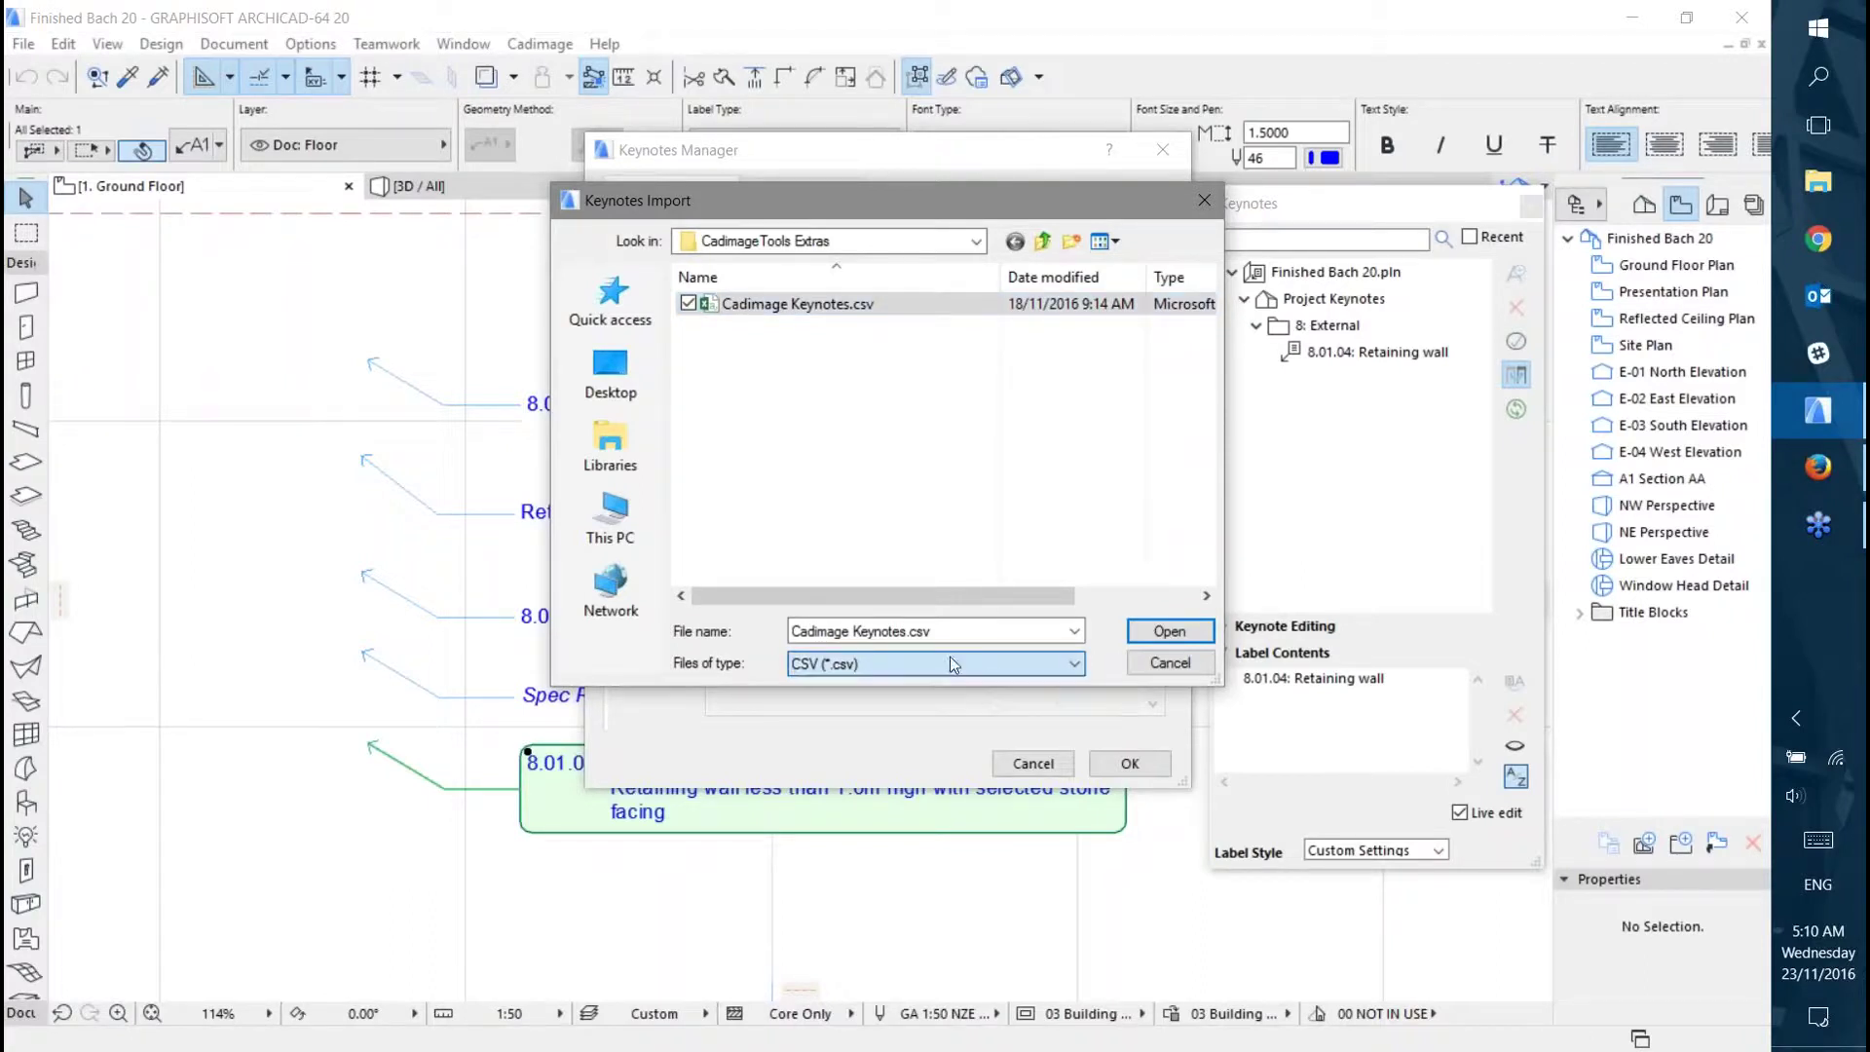
left_click(911, 662)
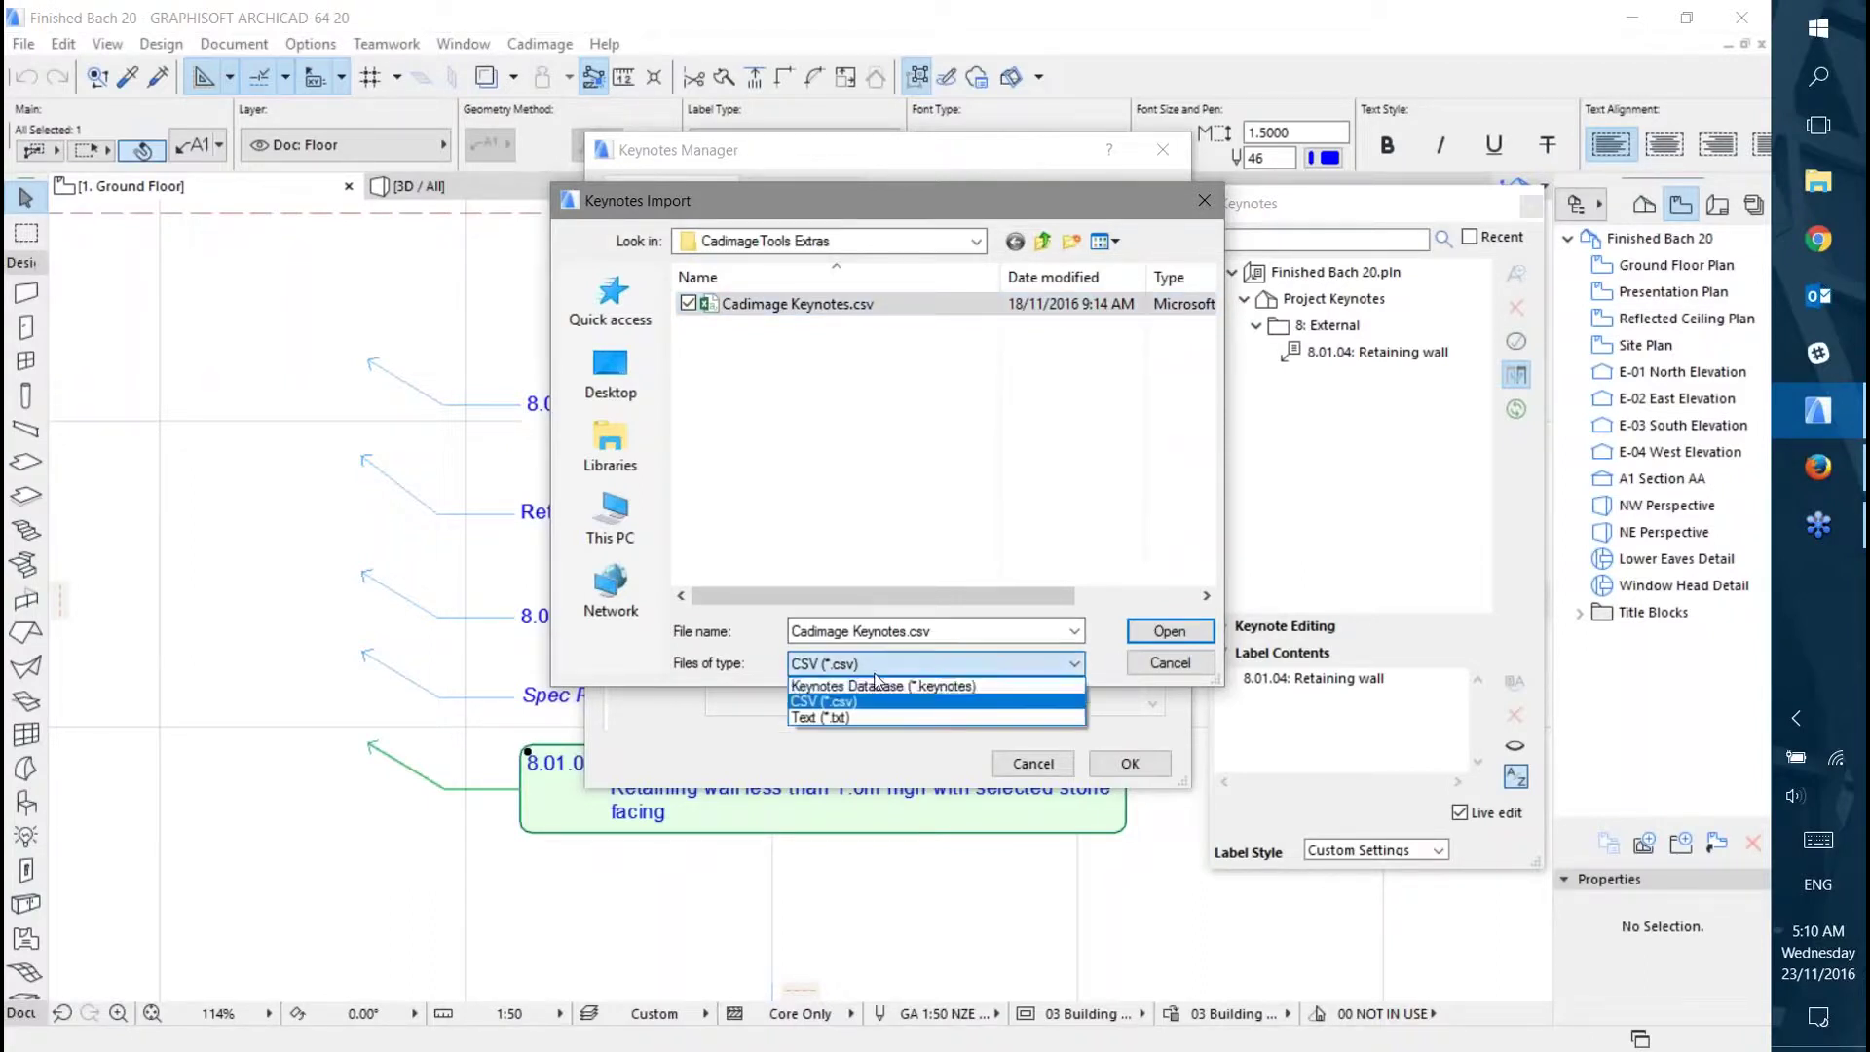
left_click(862, 687)
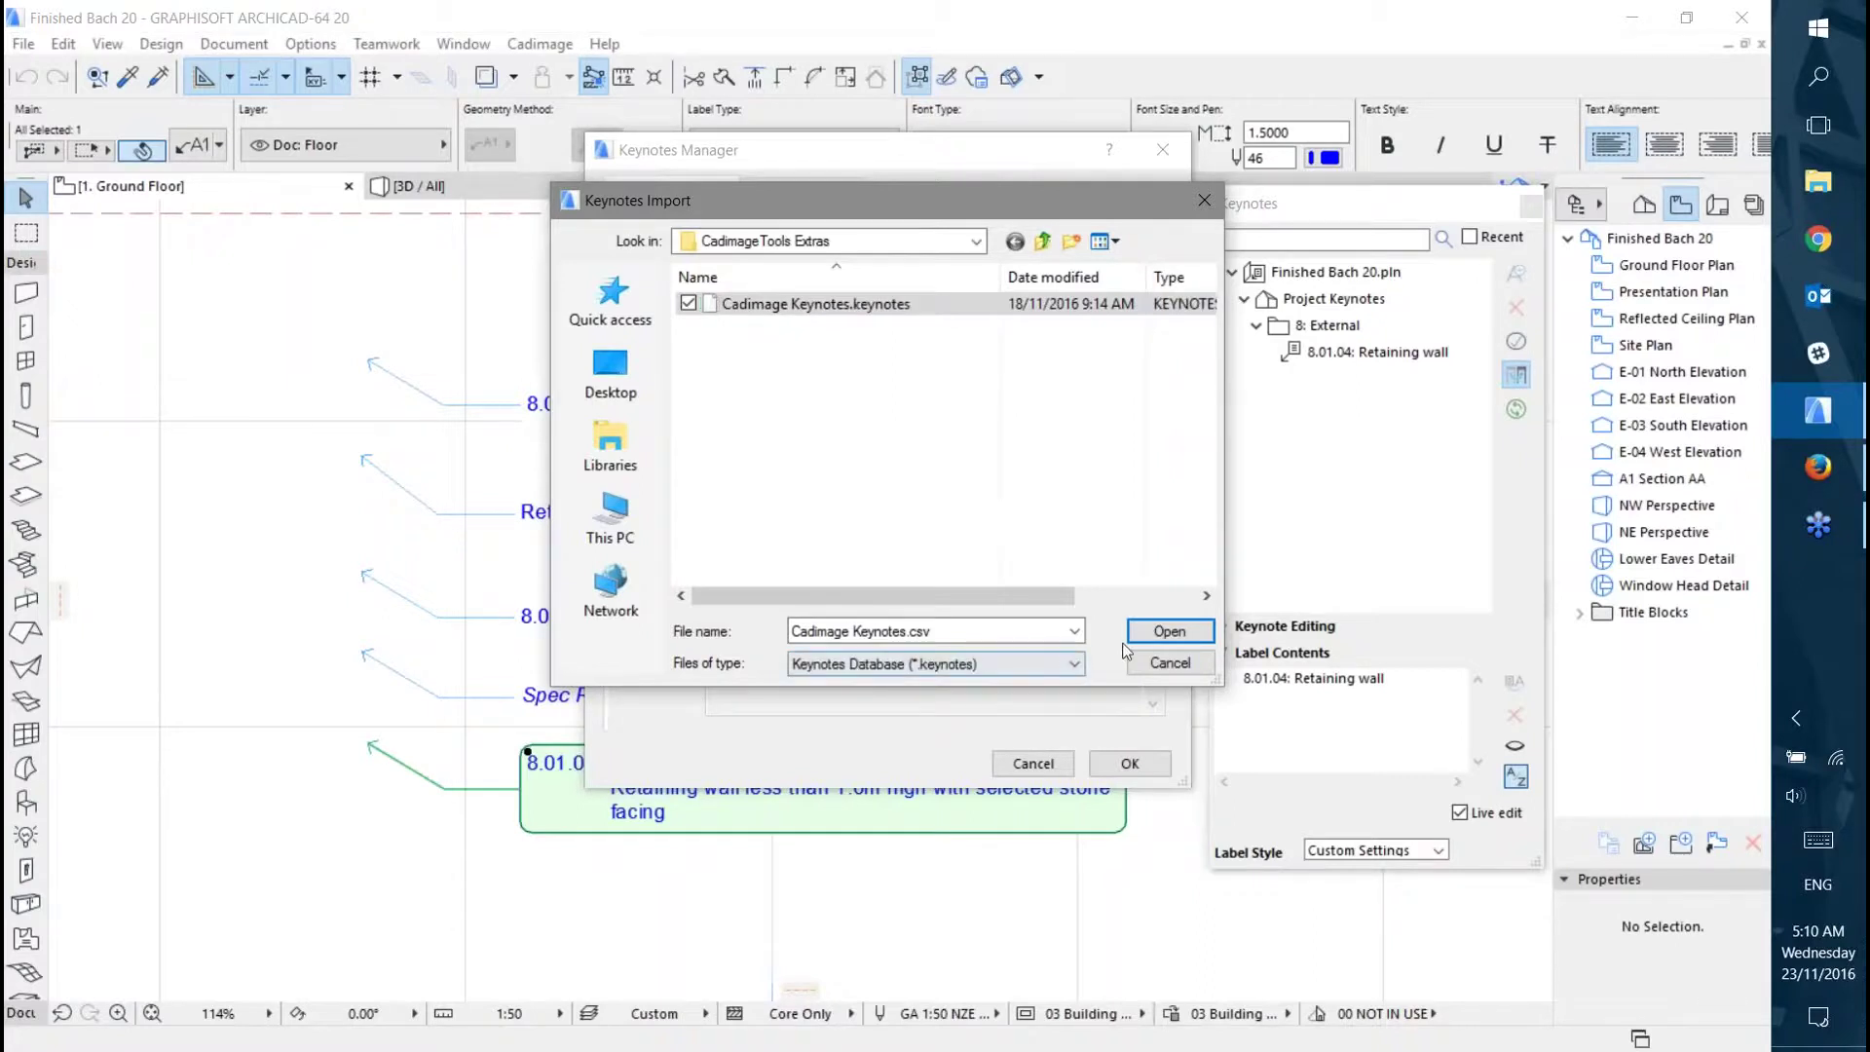
left_click(1185, 631)
left_click(1184, 629)
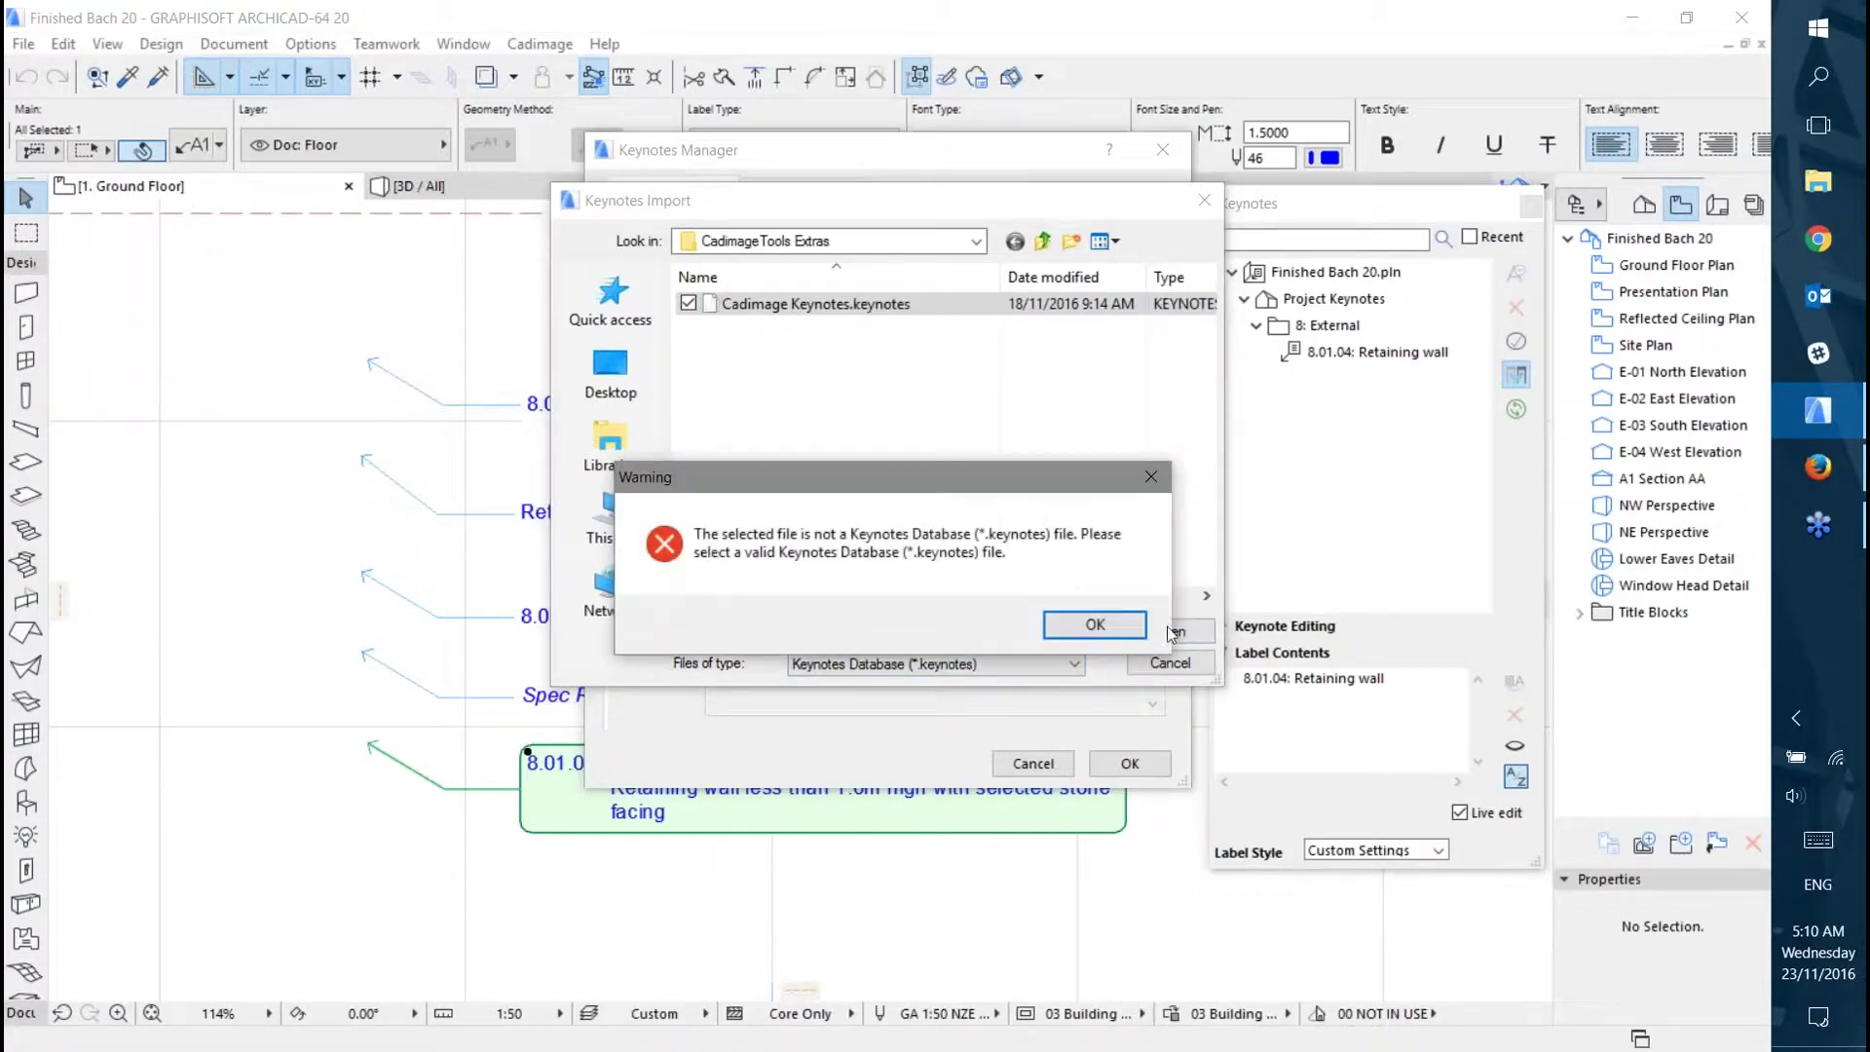
left_click(1096, 629)
left_click(857, 310)
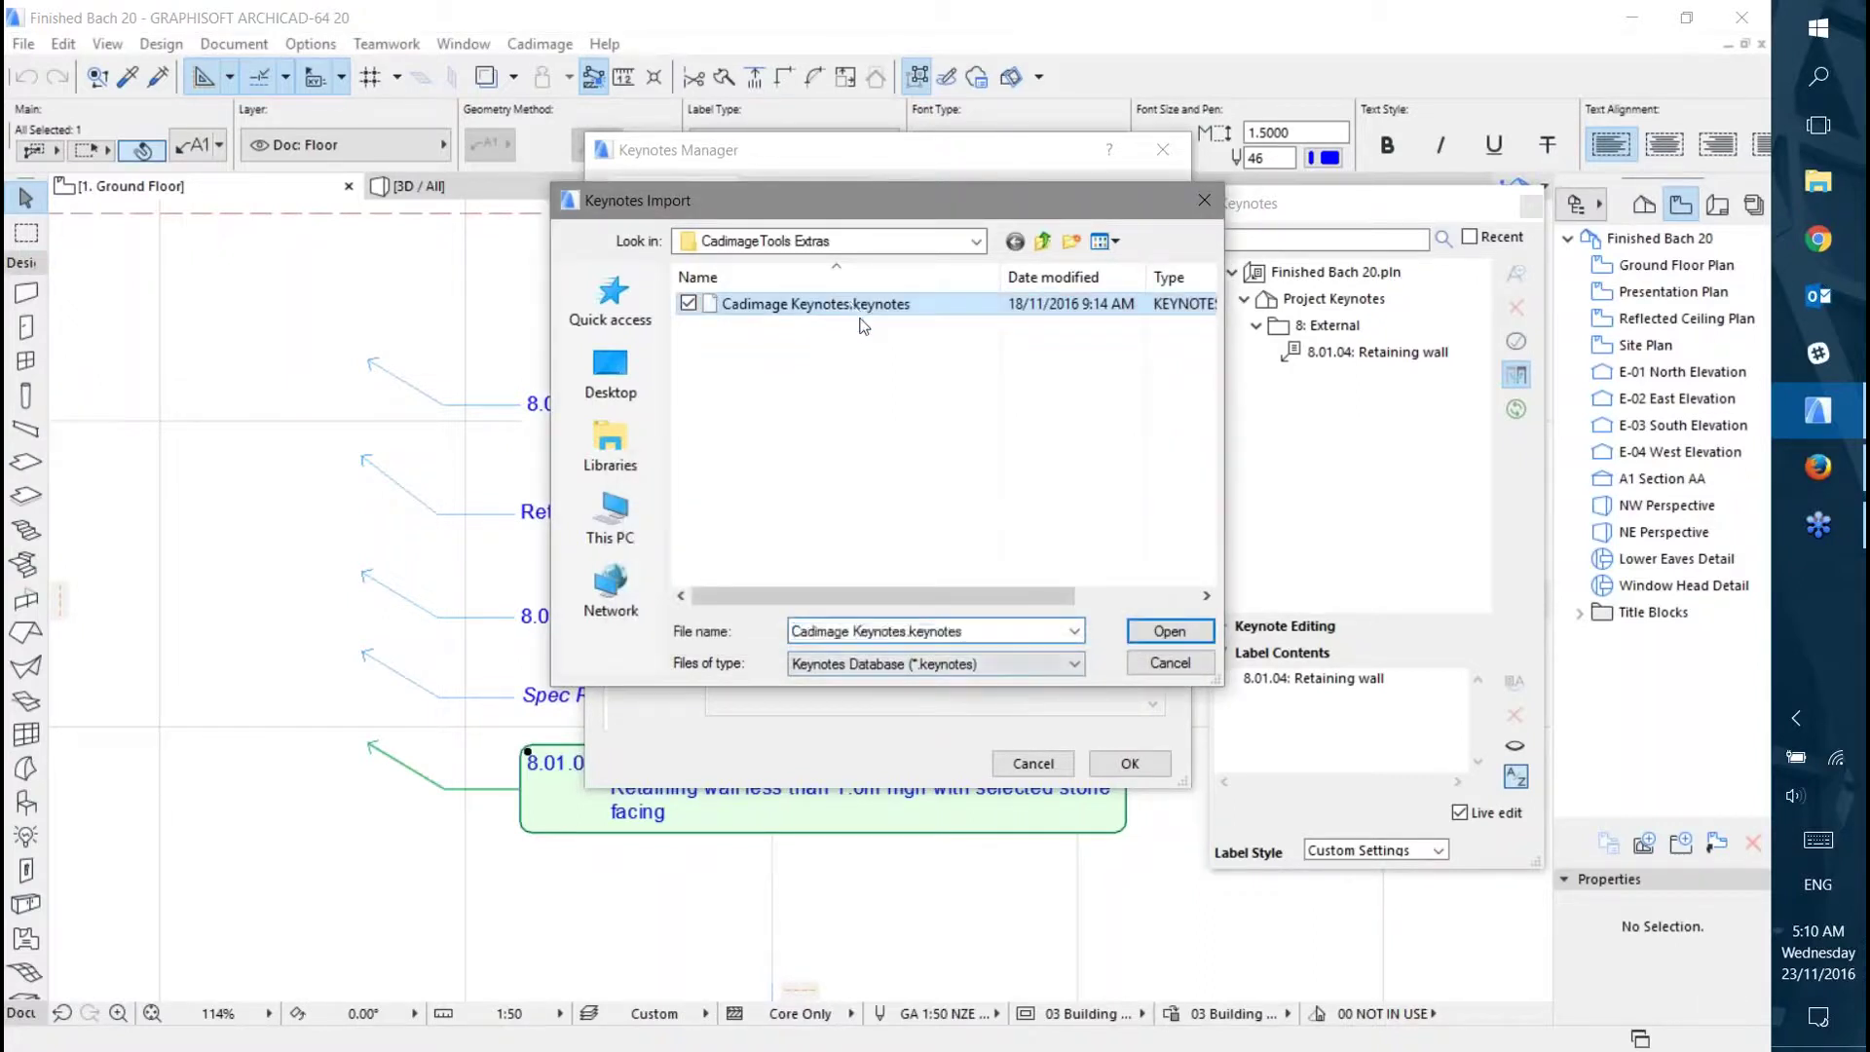
Review the imported keynotes, including Rotary Ventilators and power and phone connections, then Import All.
left_click(1169, 631)
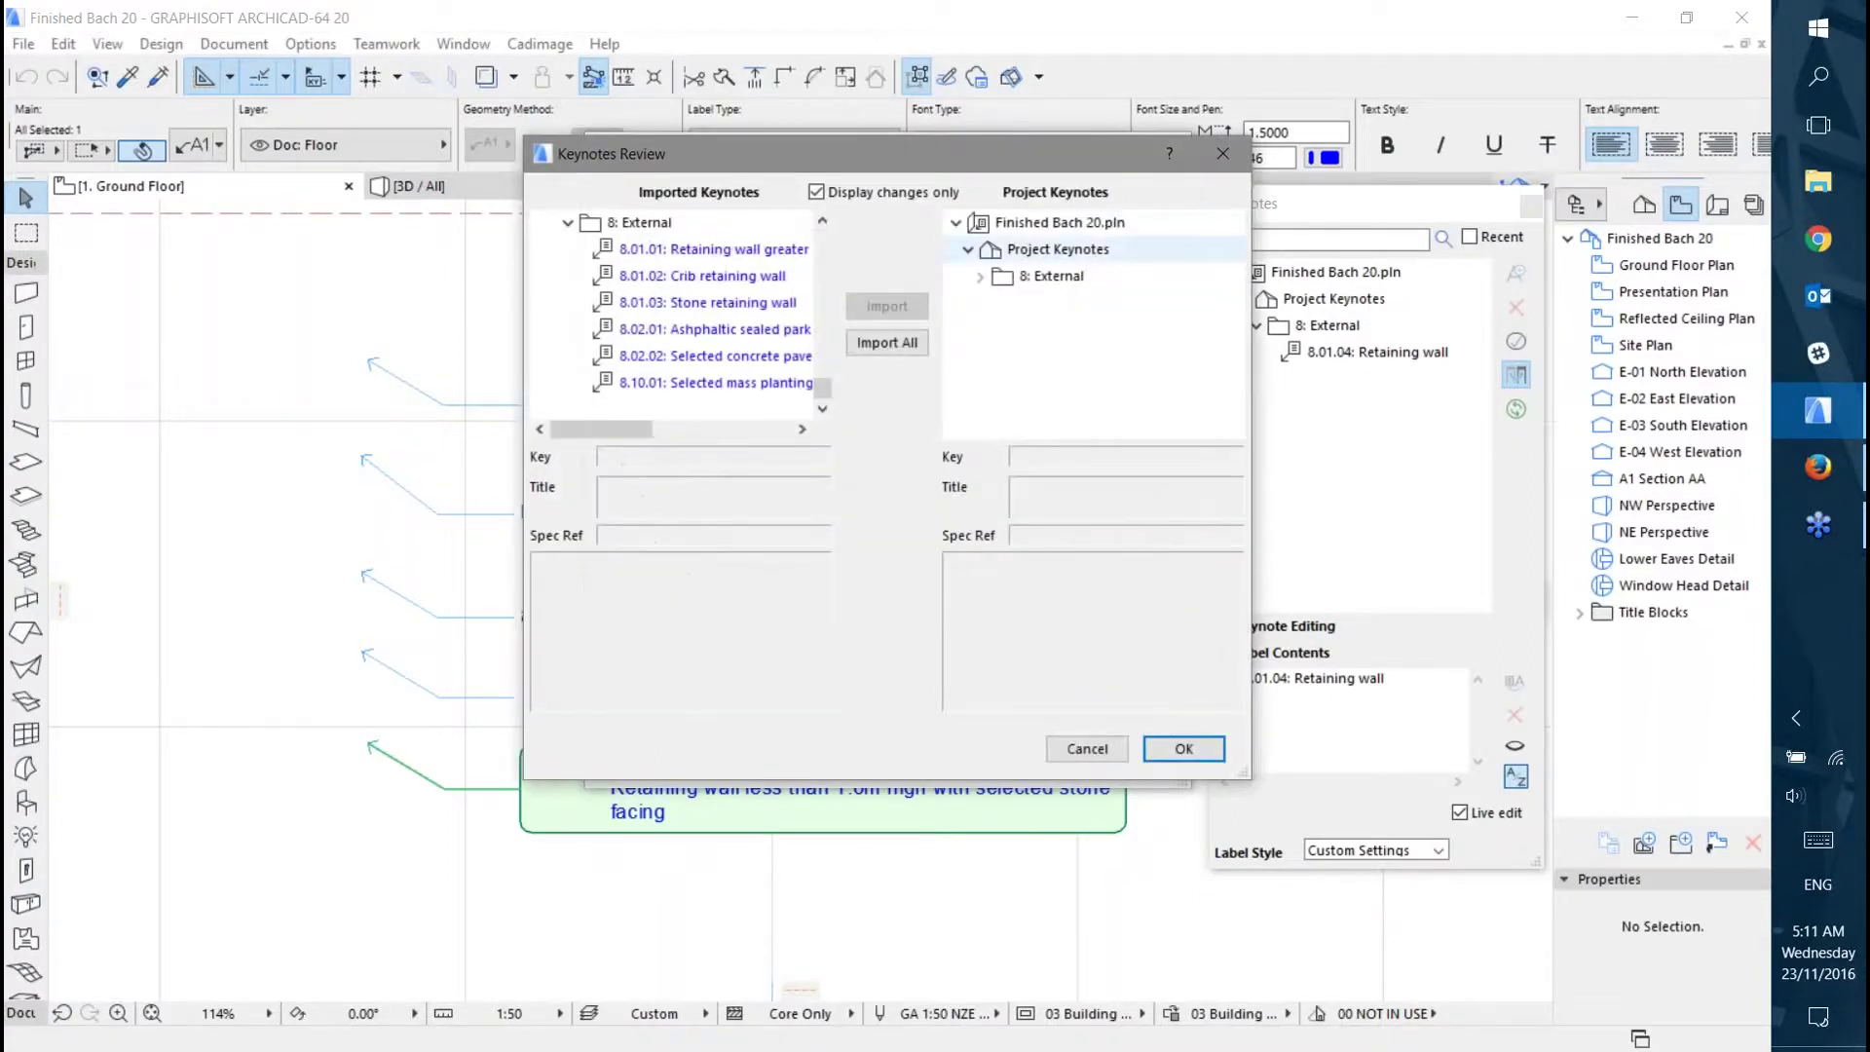
left_click_drag(1245, 772, 1358, 1013)
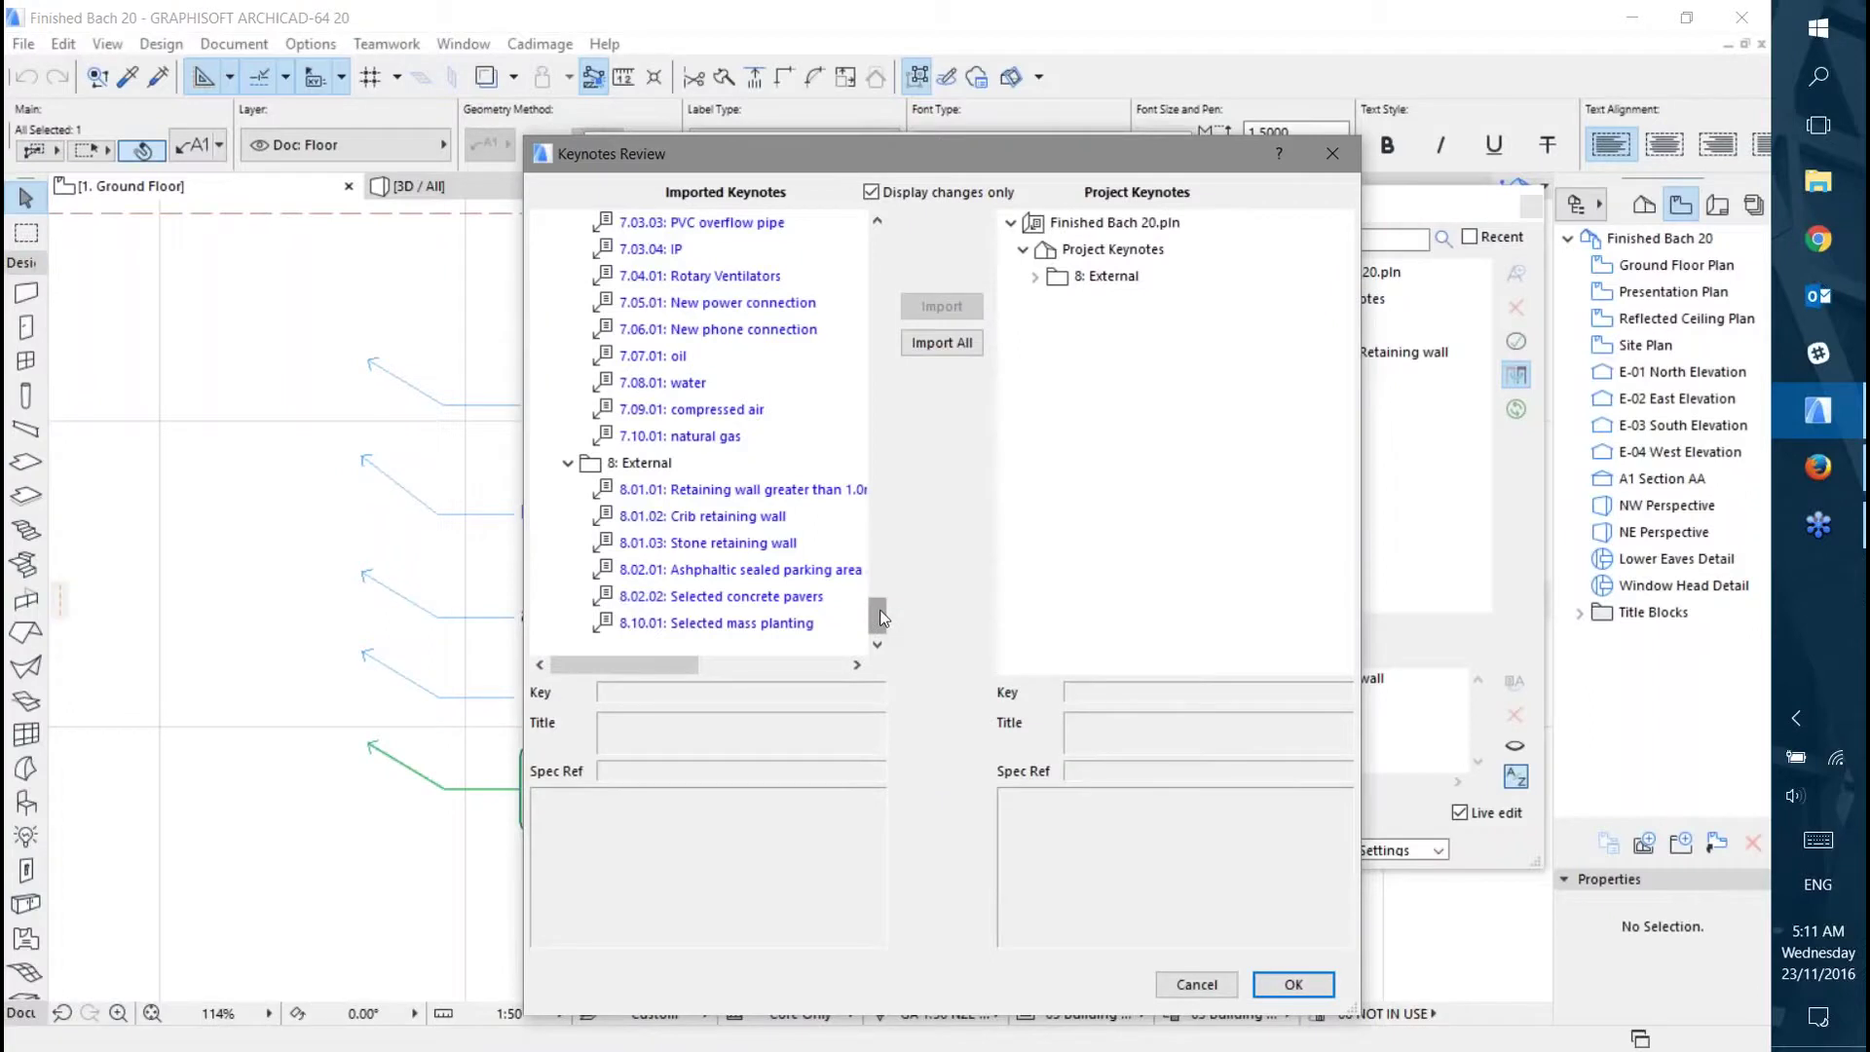
mouse_move(880, 616)
left_mouse_down()
mouse_move(870, 237)
mouse_move(887, 626)
left_mouse_up()
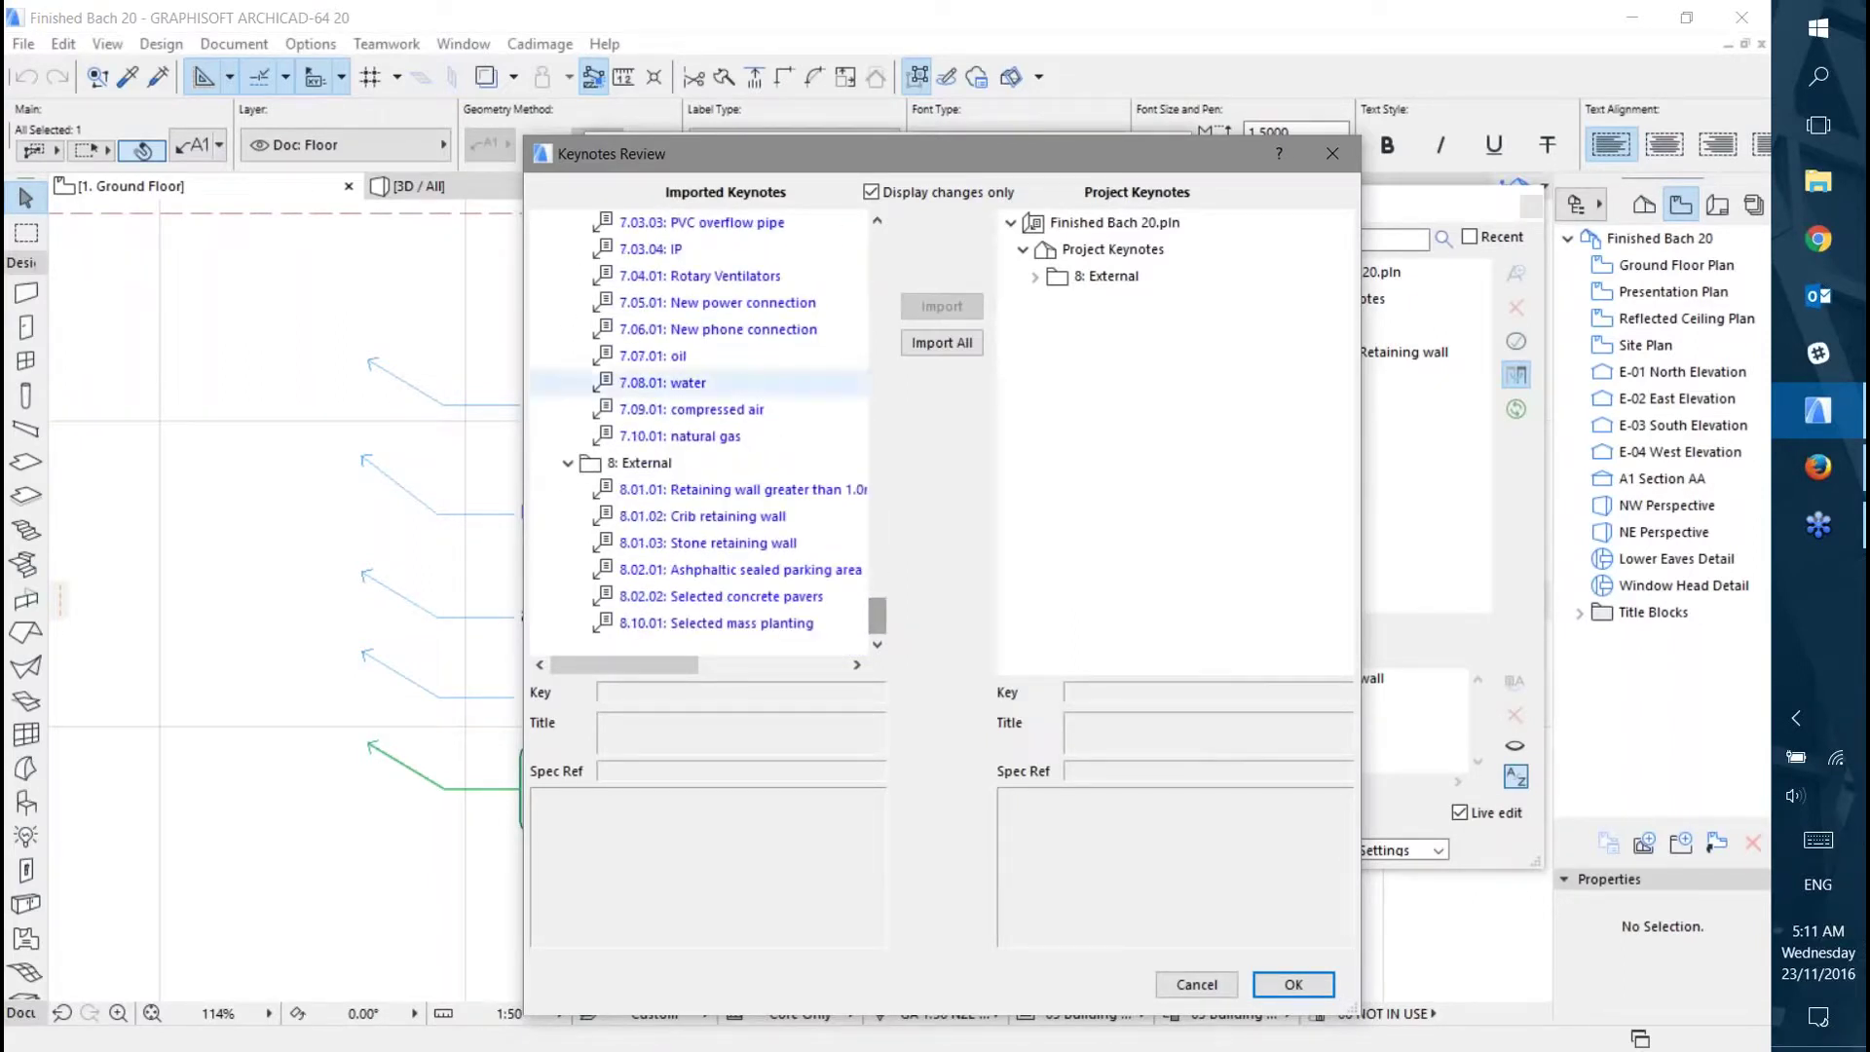
left_click(651, 277)
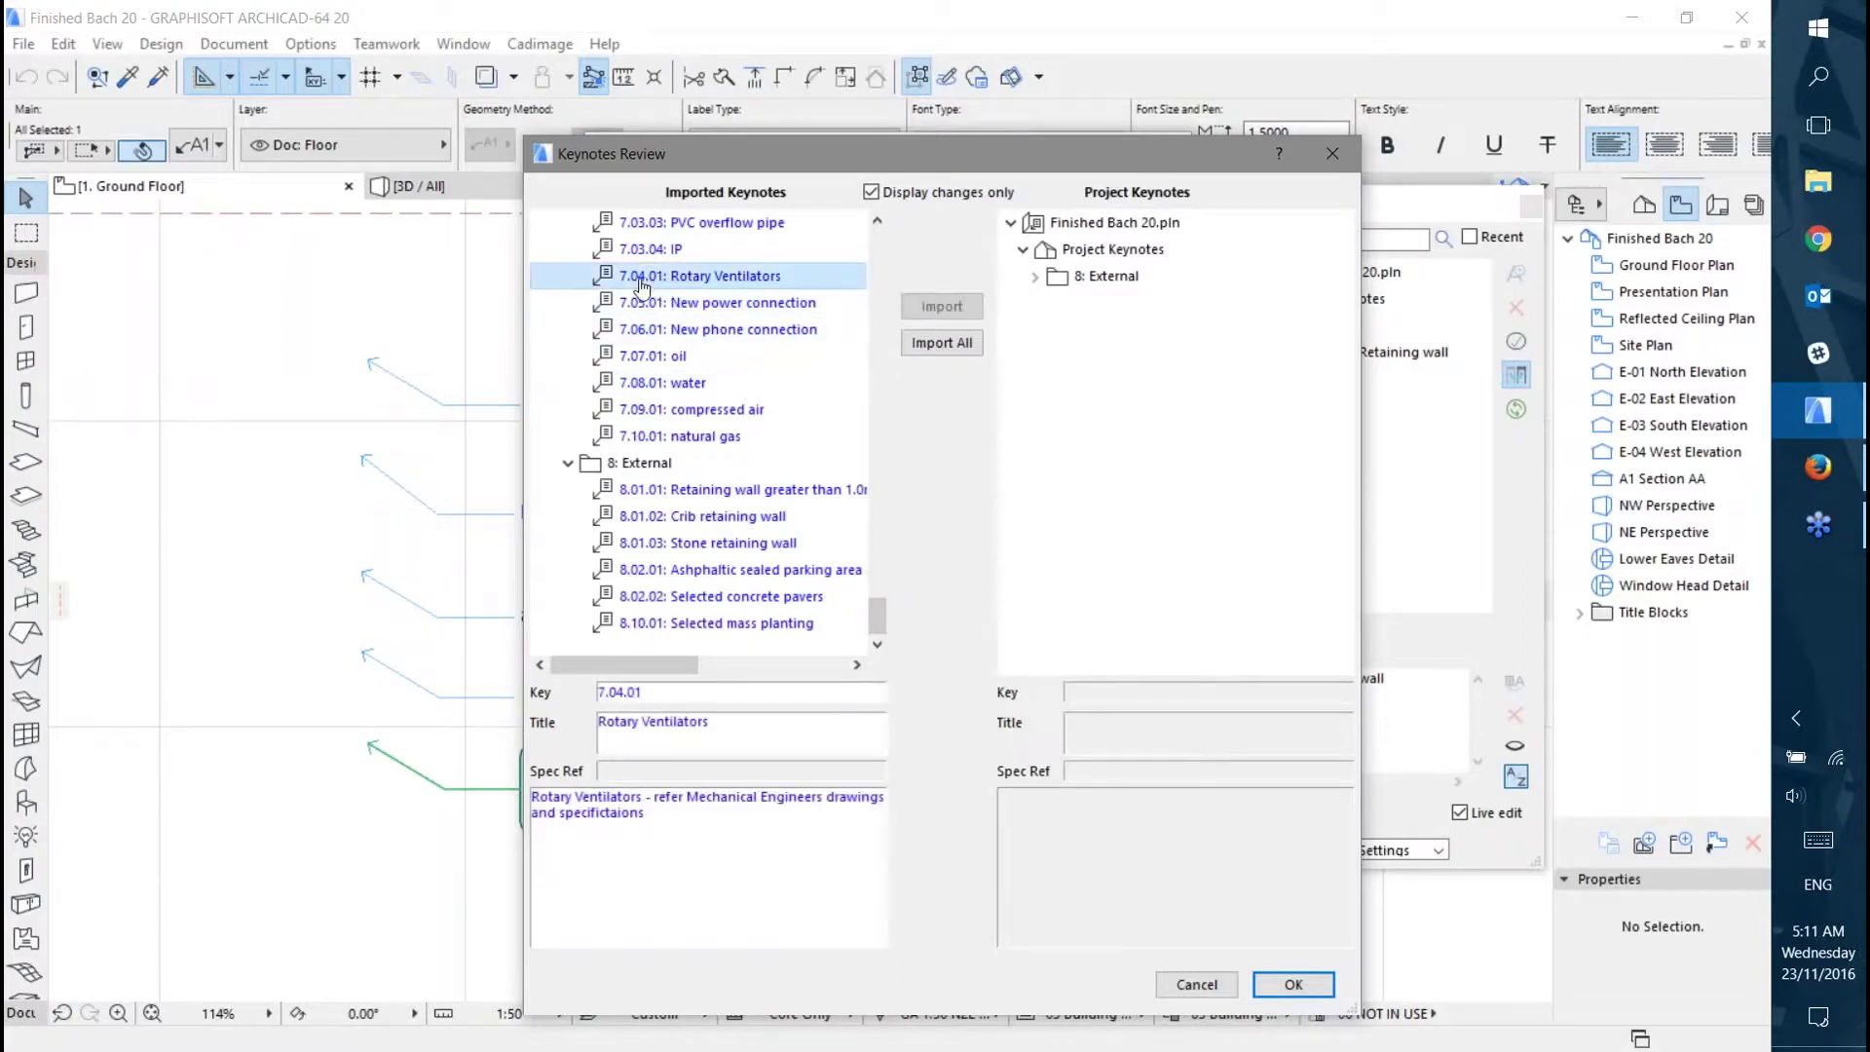
left_click(641, 308)
left_click(643, 333)
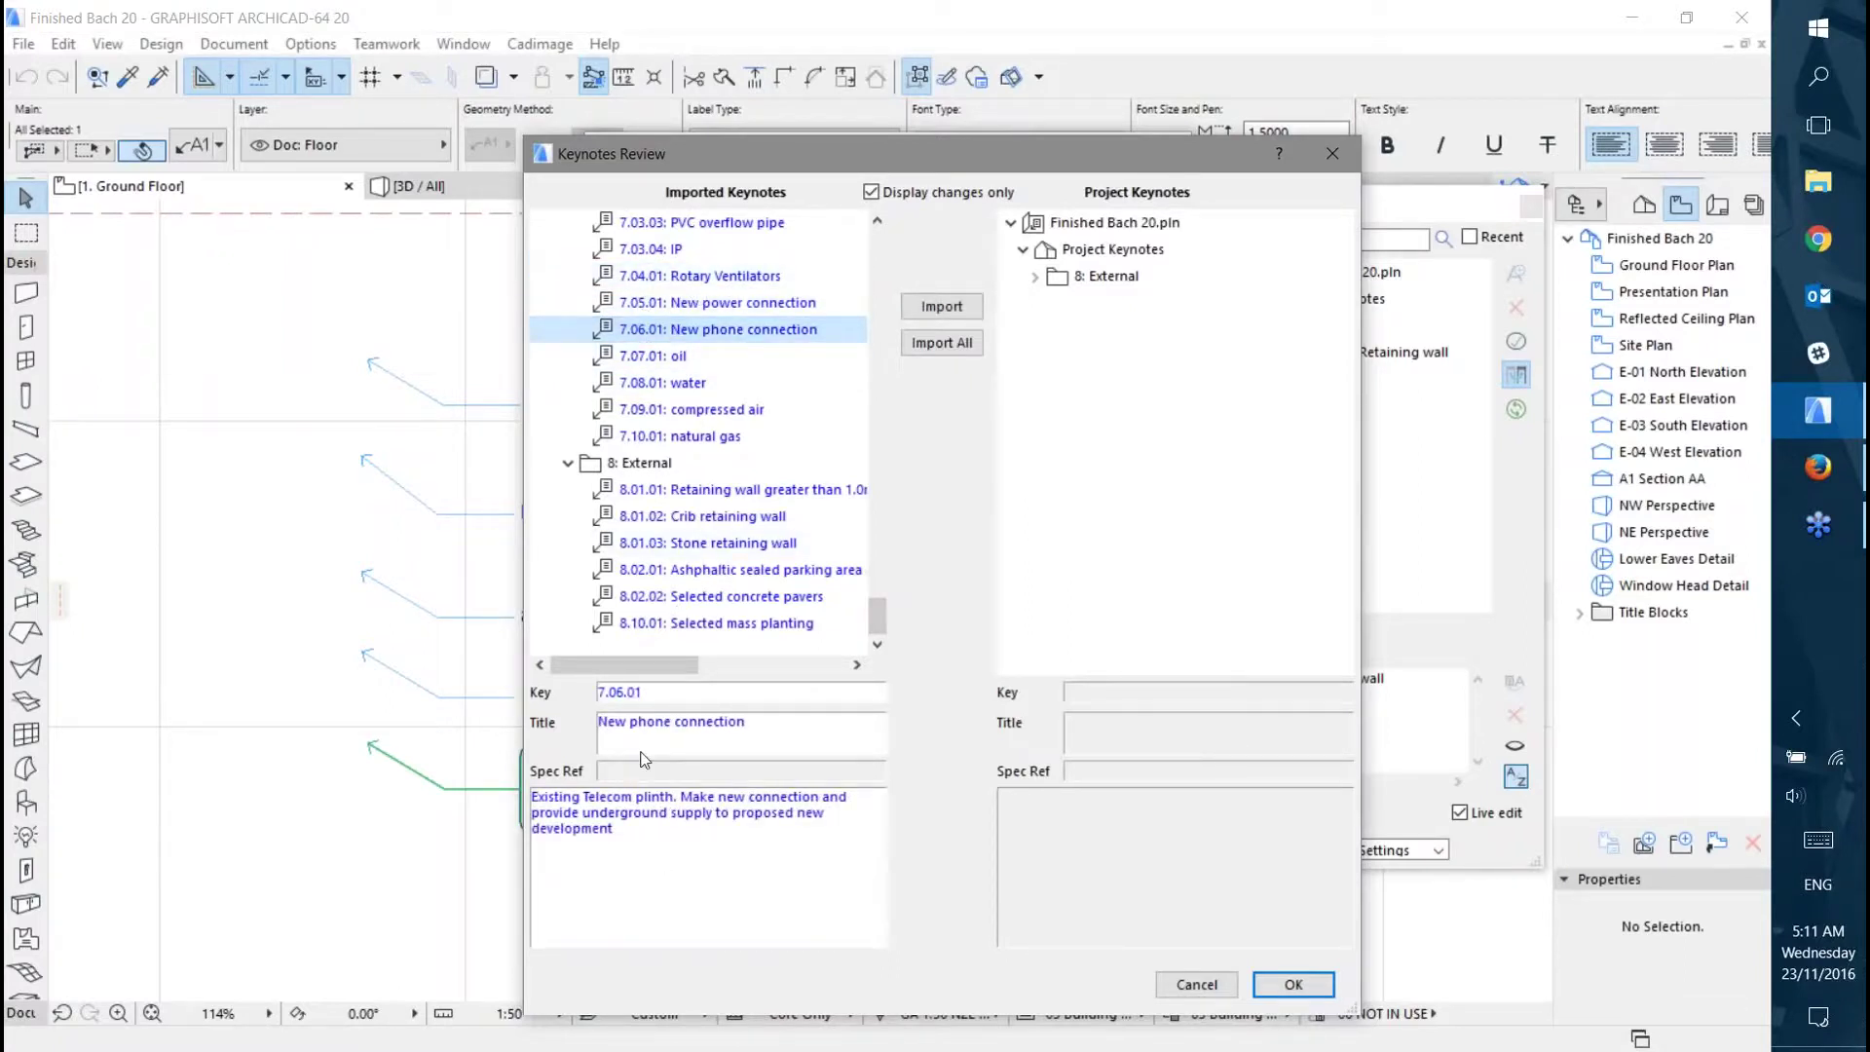
left_click(939, 348)
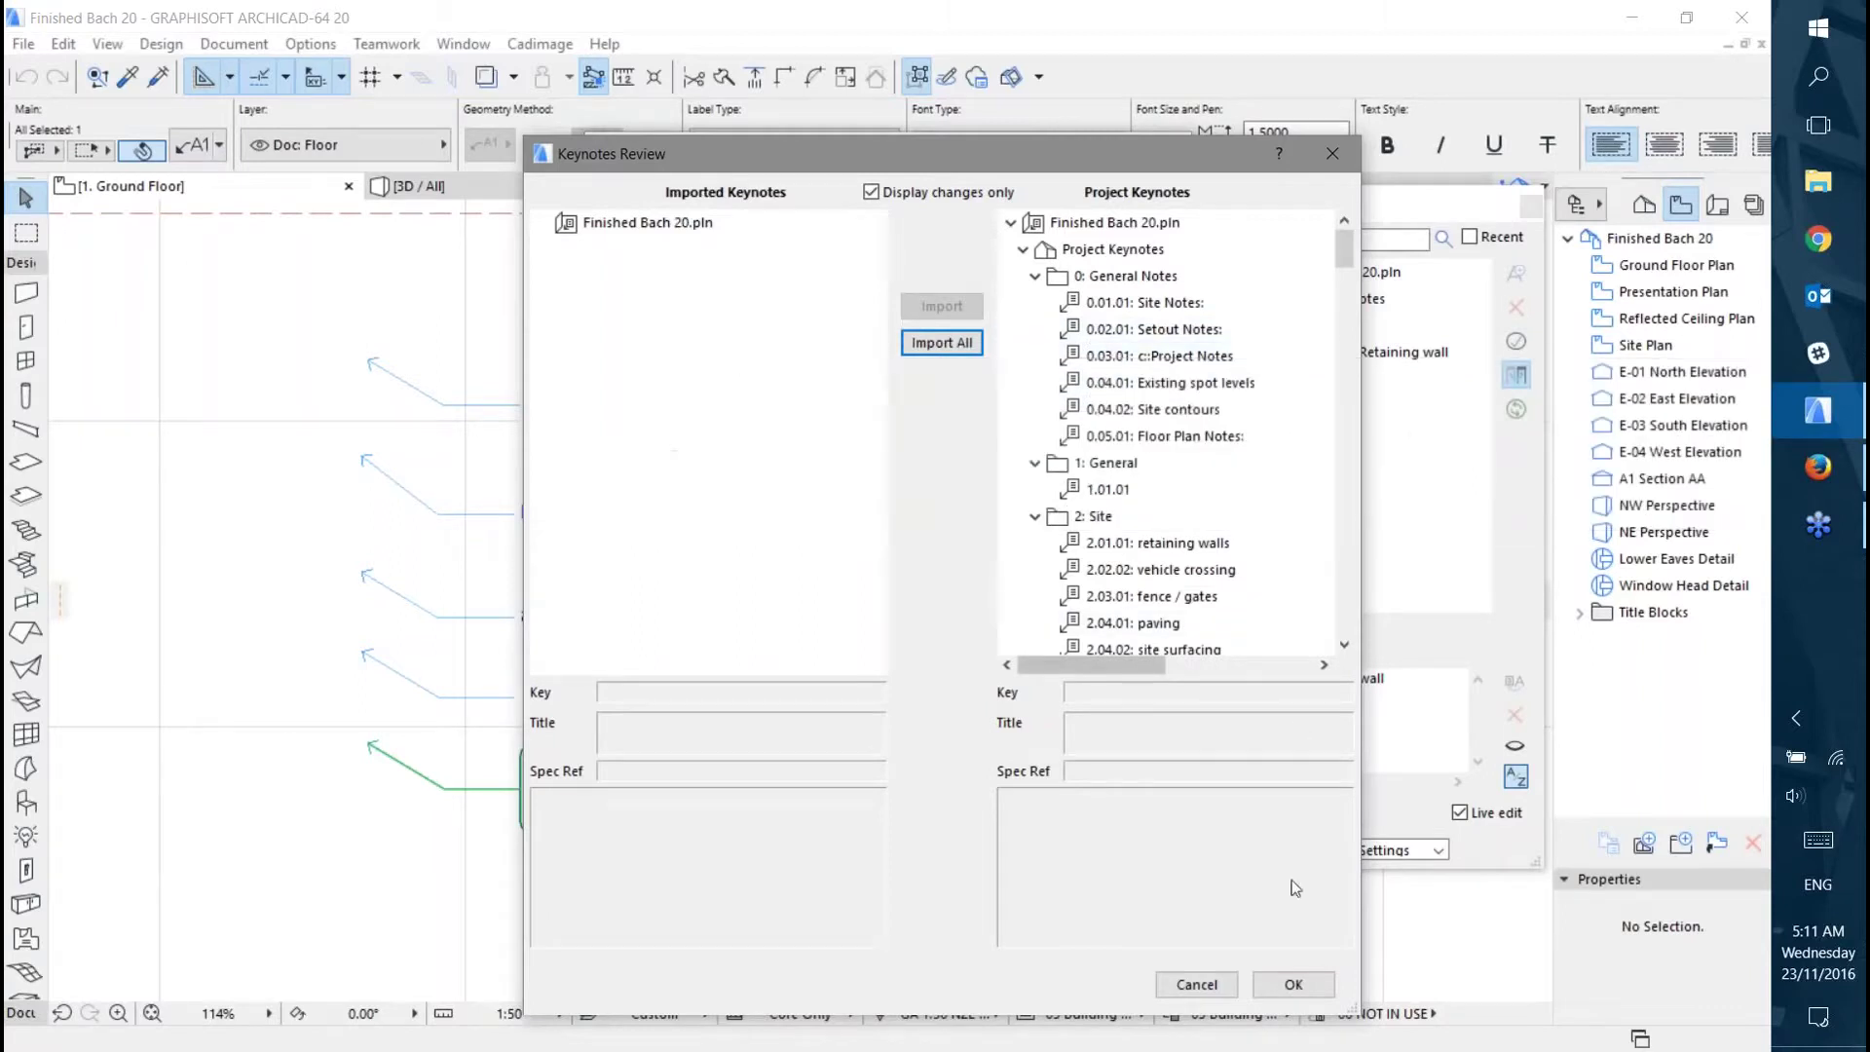
Confirm the import, close the Keynotes Manager, and enlarge the Keynotes palette.
left_click(1294, 984)
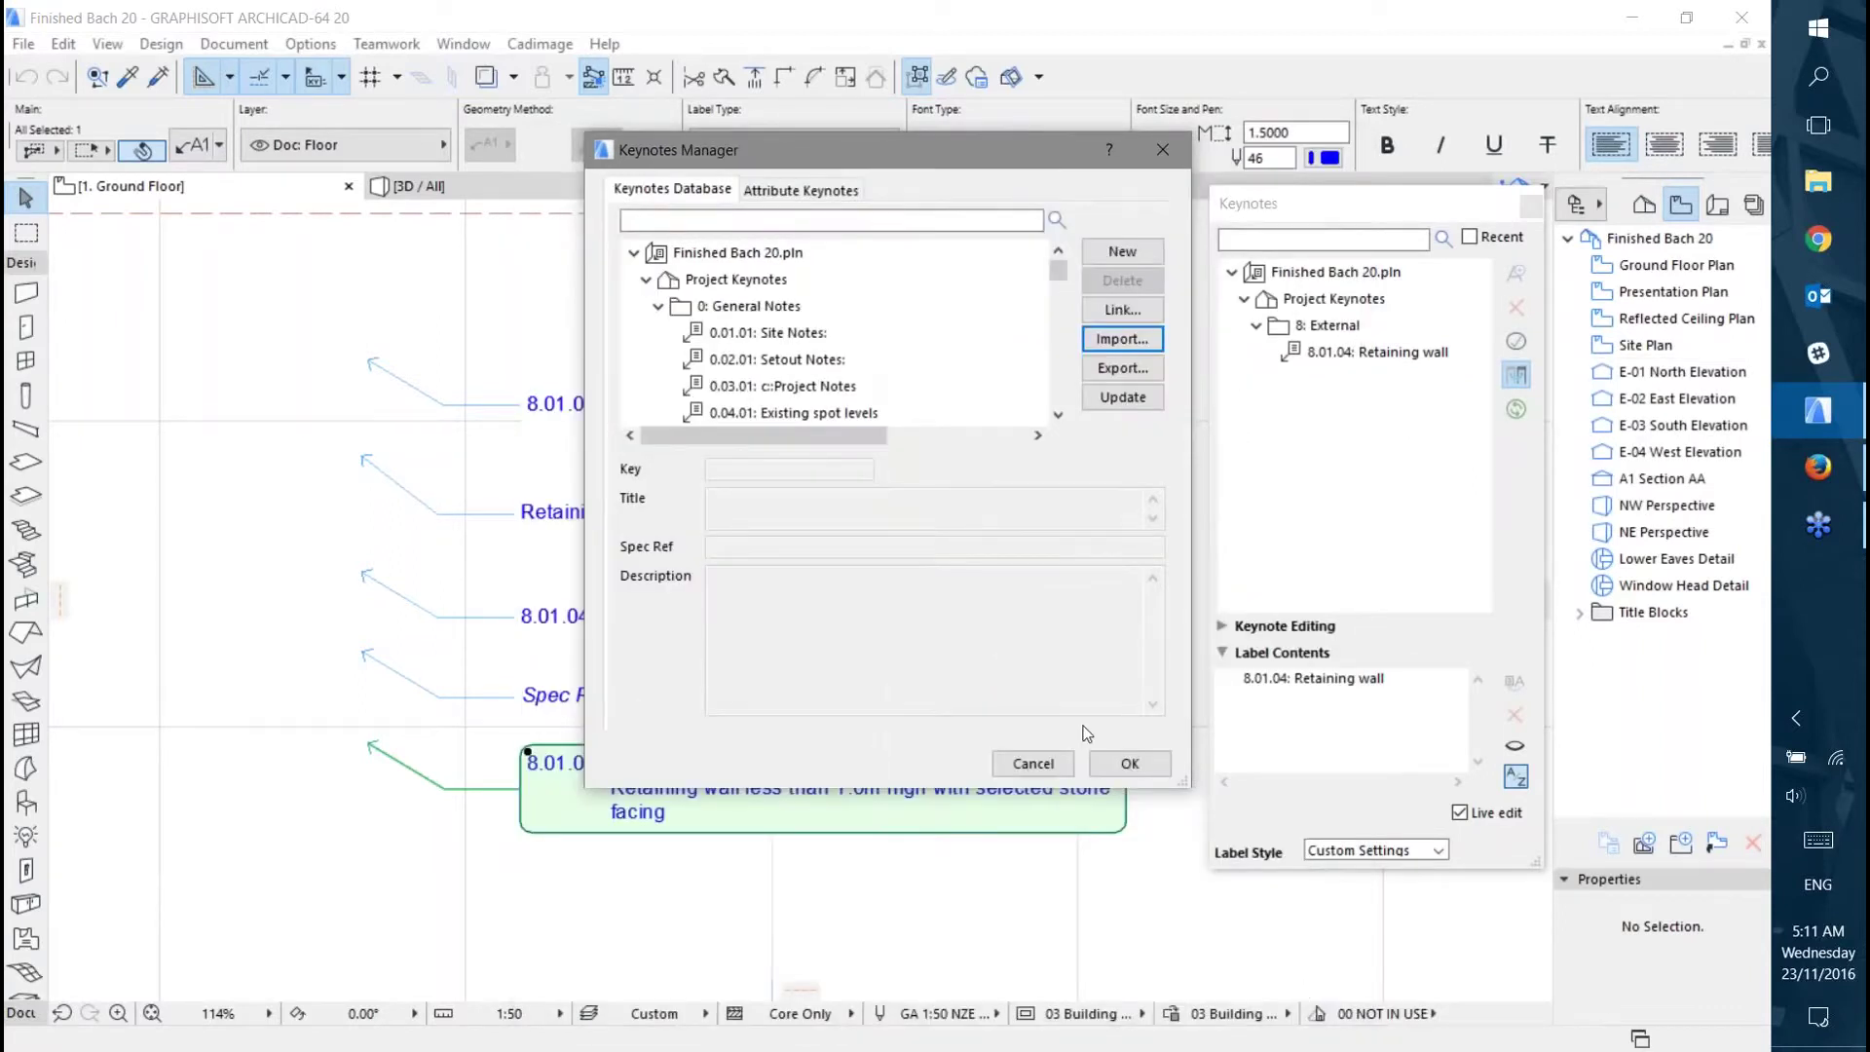
left_click(1130, 764)
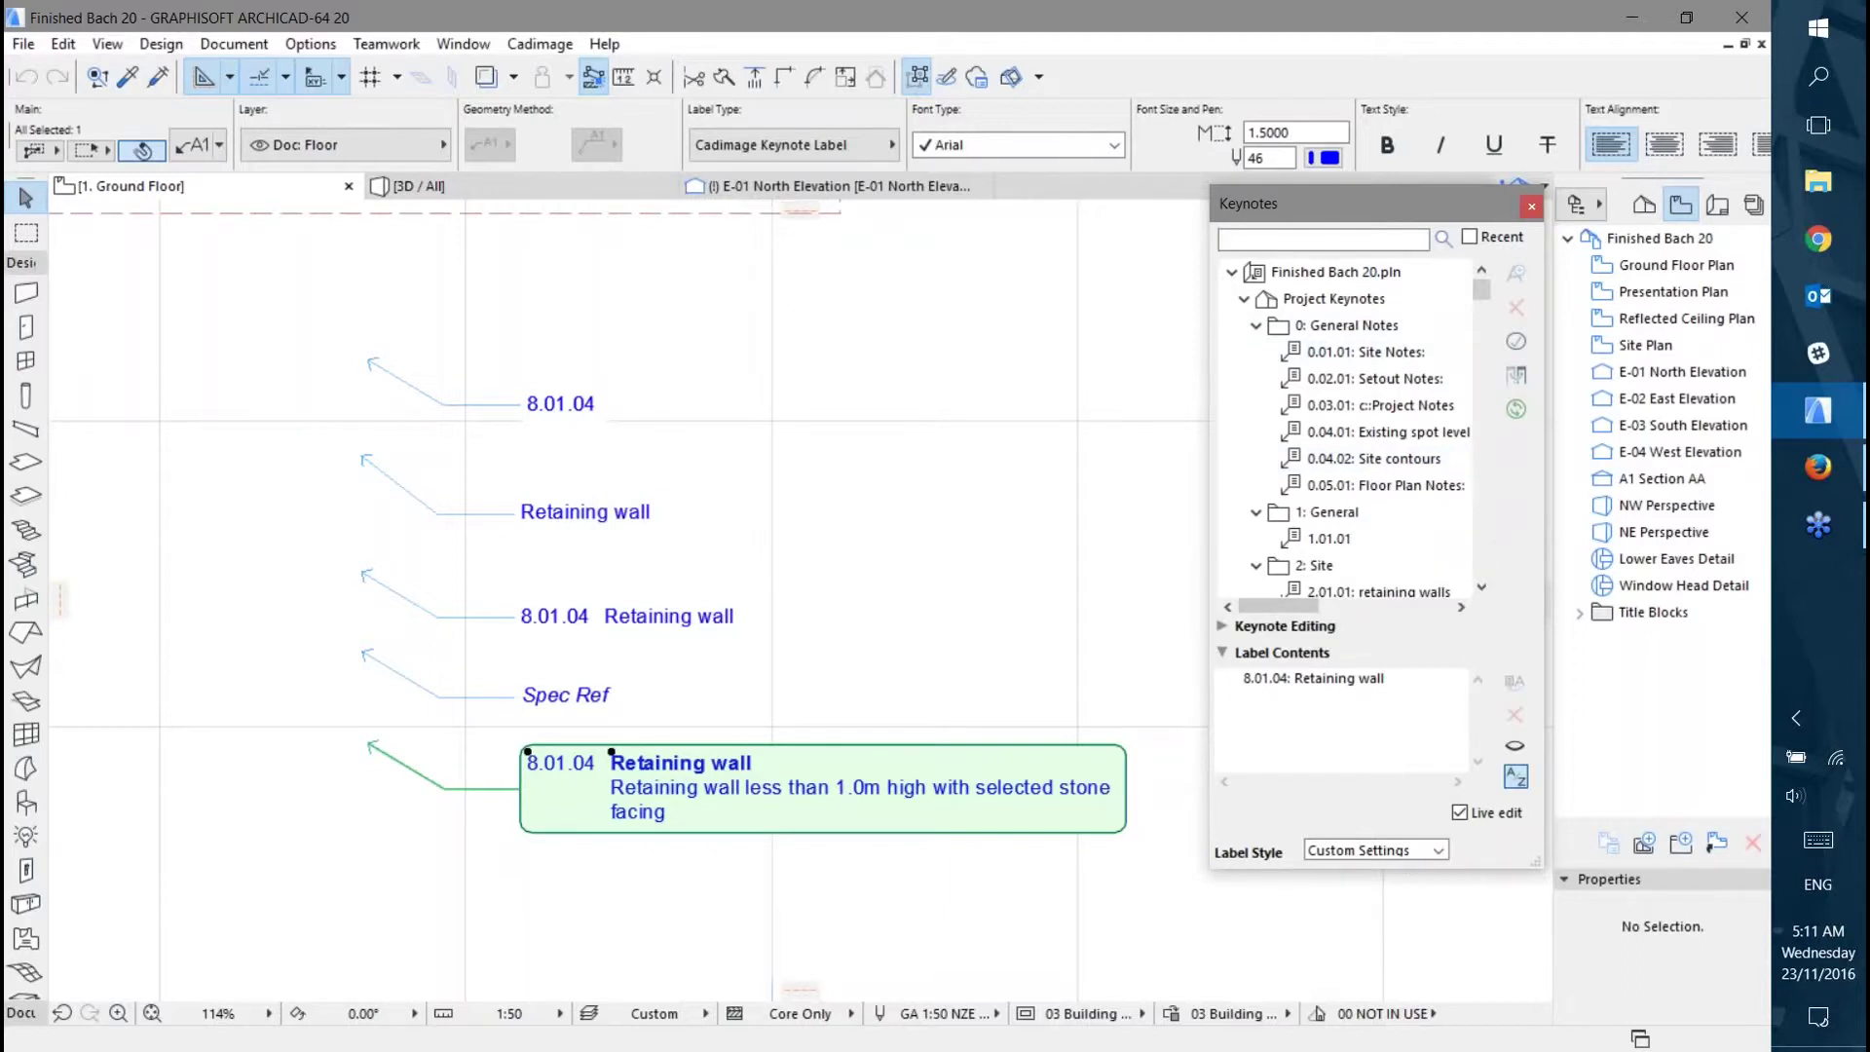
left_click_drag(1399, 867, 1400, 991)
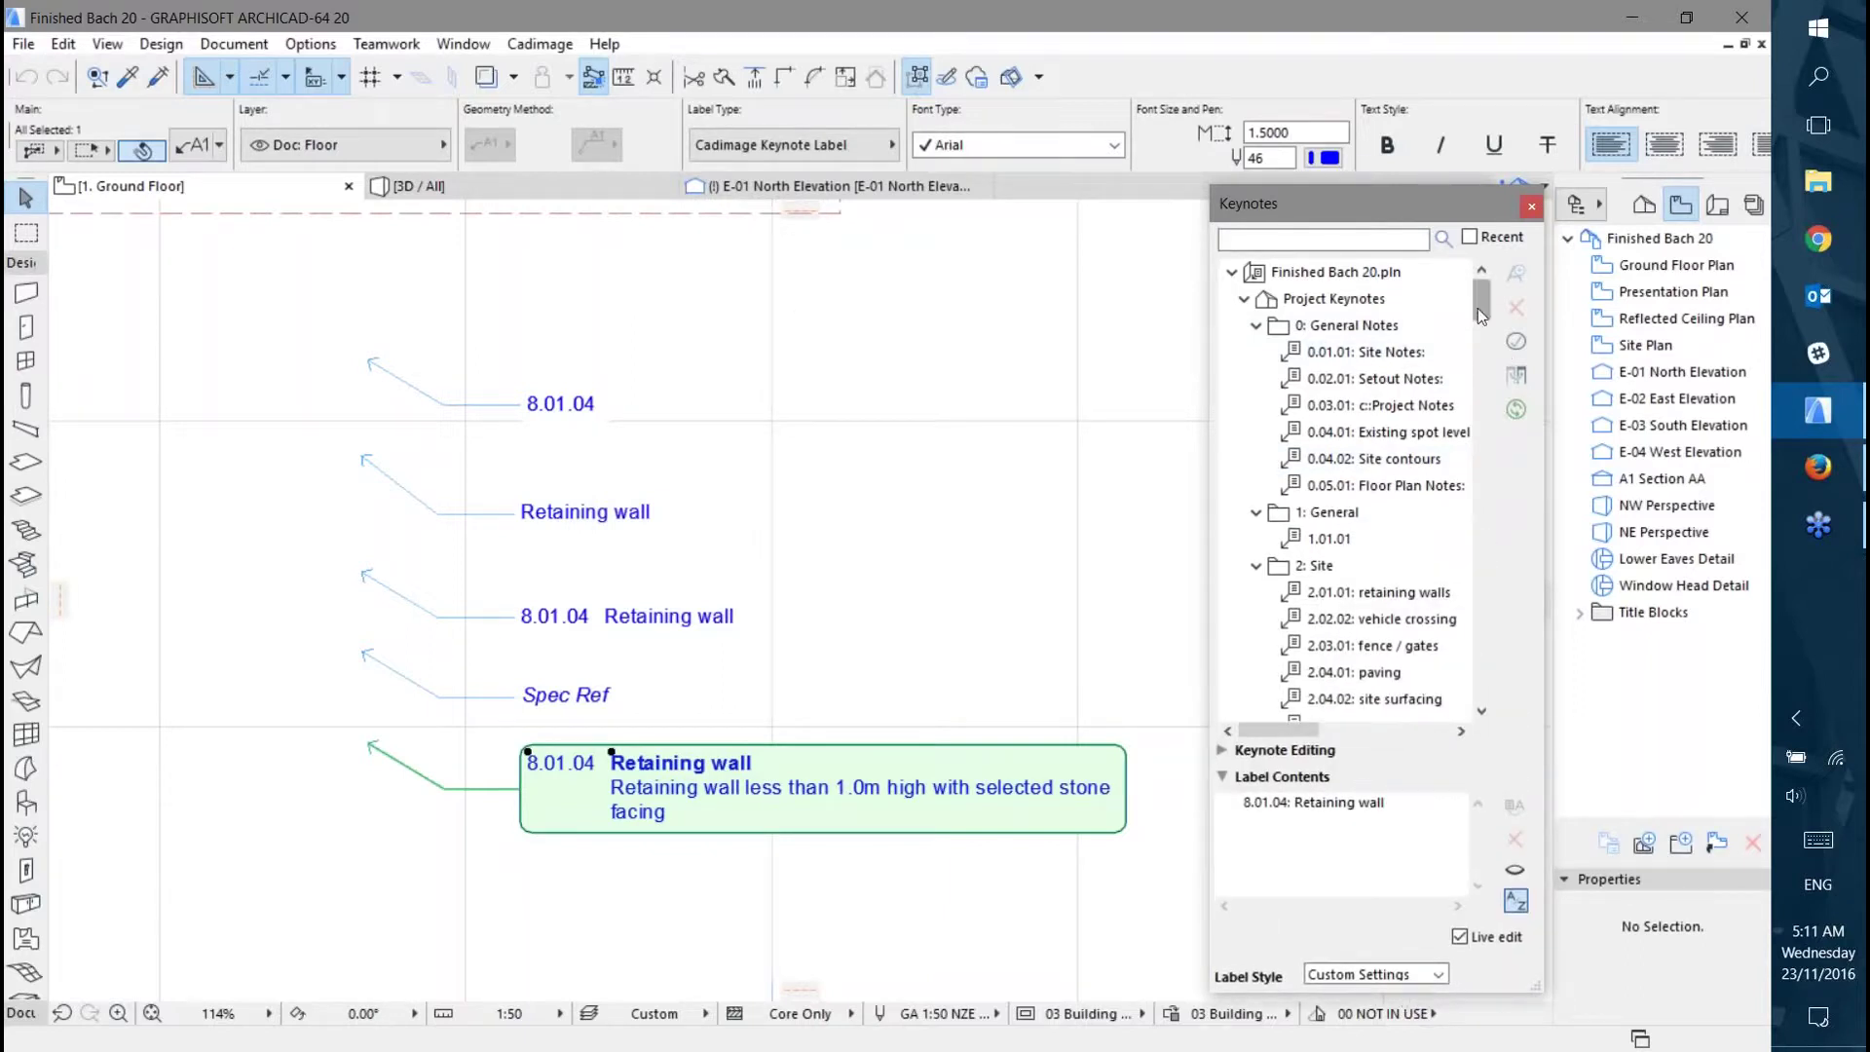
left_click_drag(1481, 314, 1480, 409)
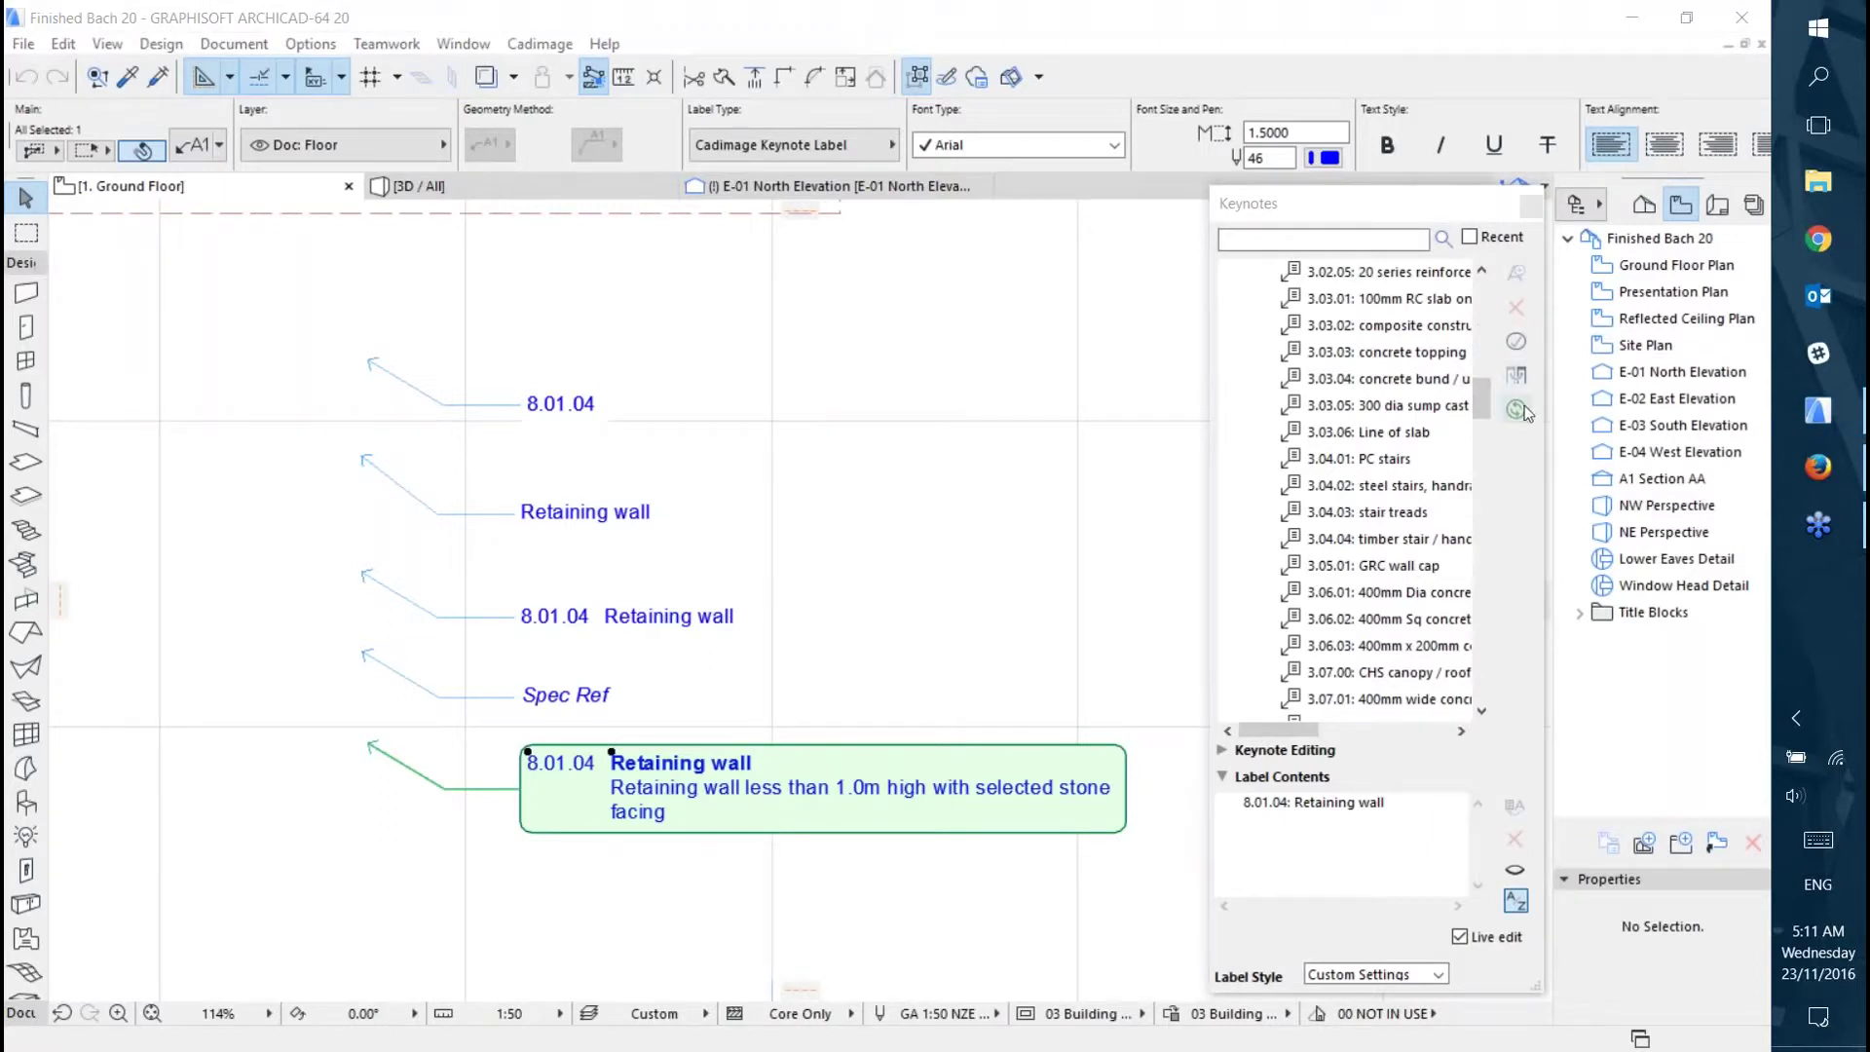
left_click_drag(1480, 391, 1474, 412)
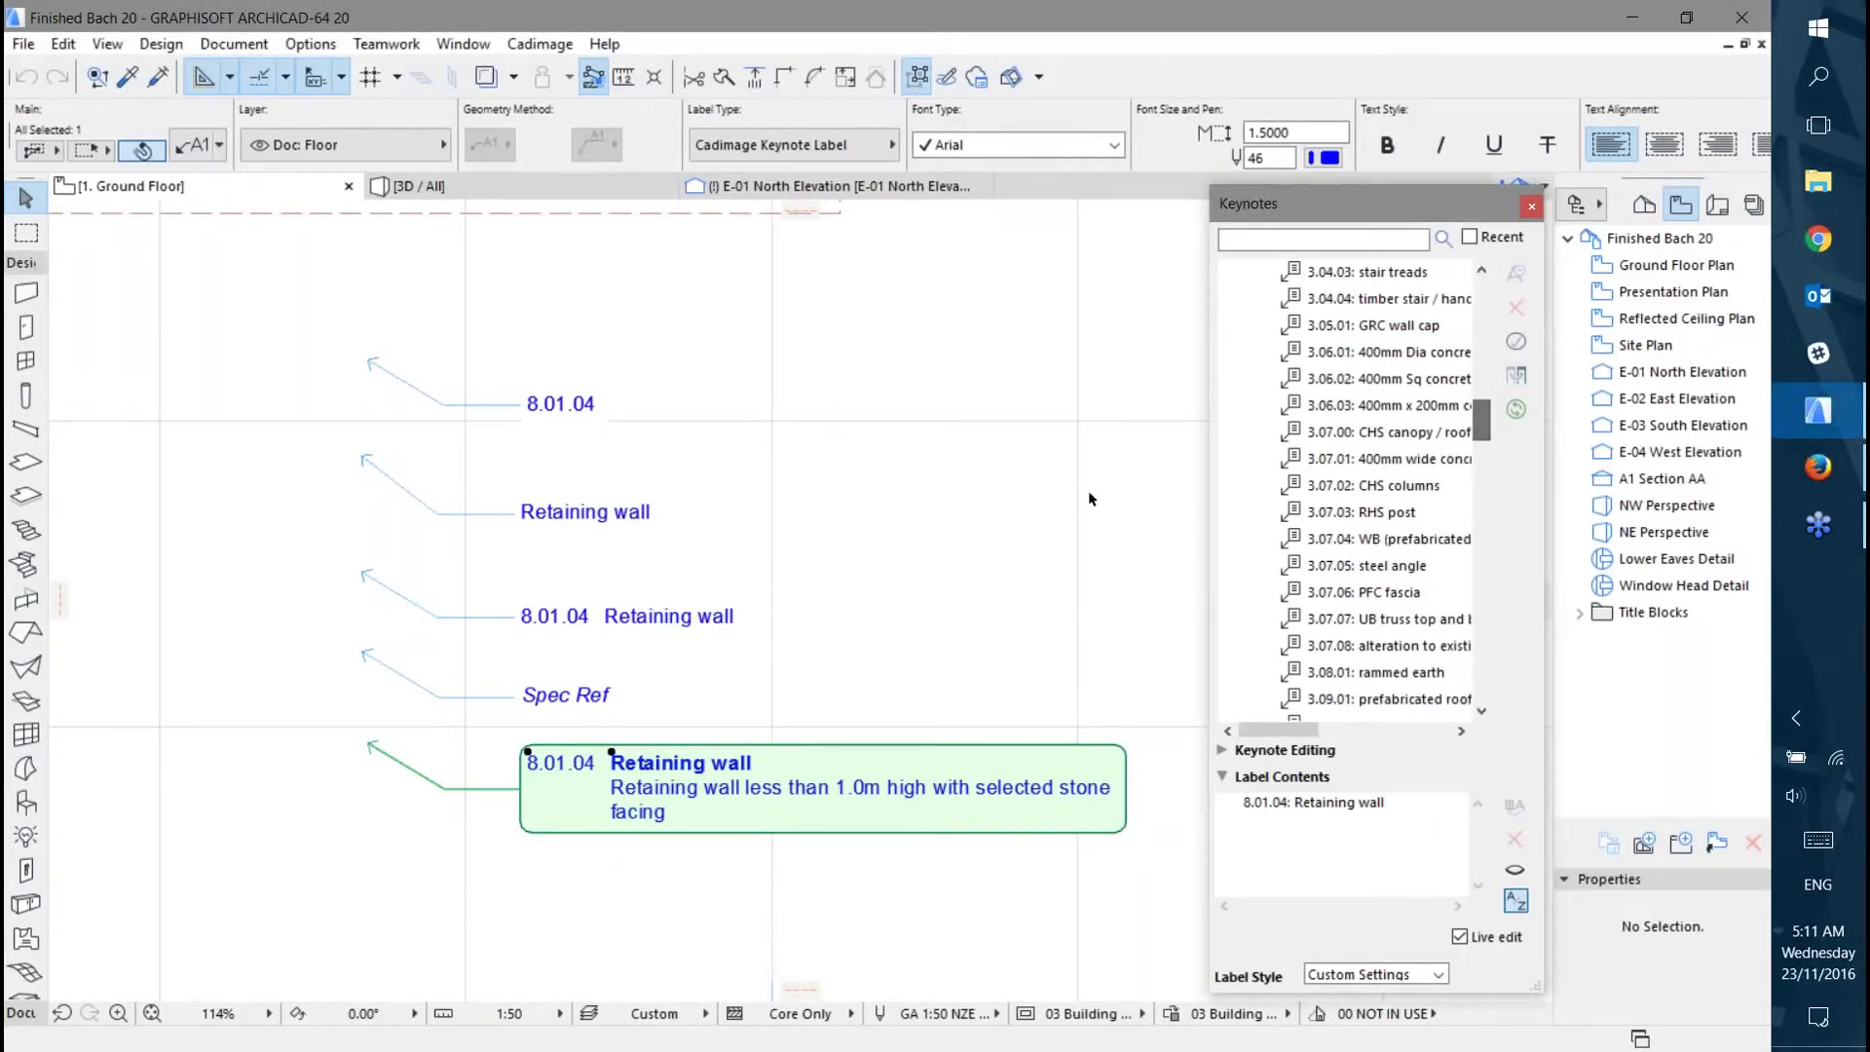
Deselect the retaining wall label, collapse the 2: Site folder and select keynote 3.04.02 steel stairs.
left_click(945, 556)
scroll(885, 517, "down", 2)
middle_click_drag(886, 518, 355, 644)
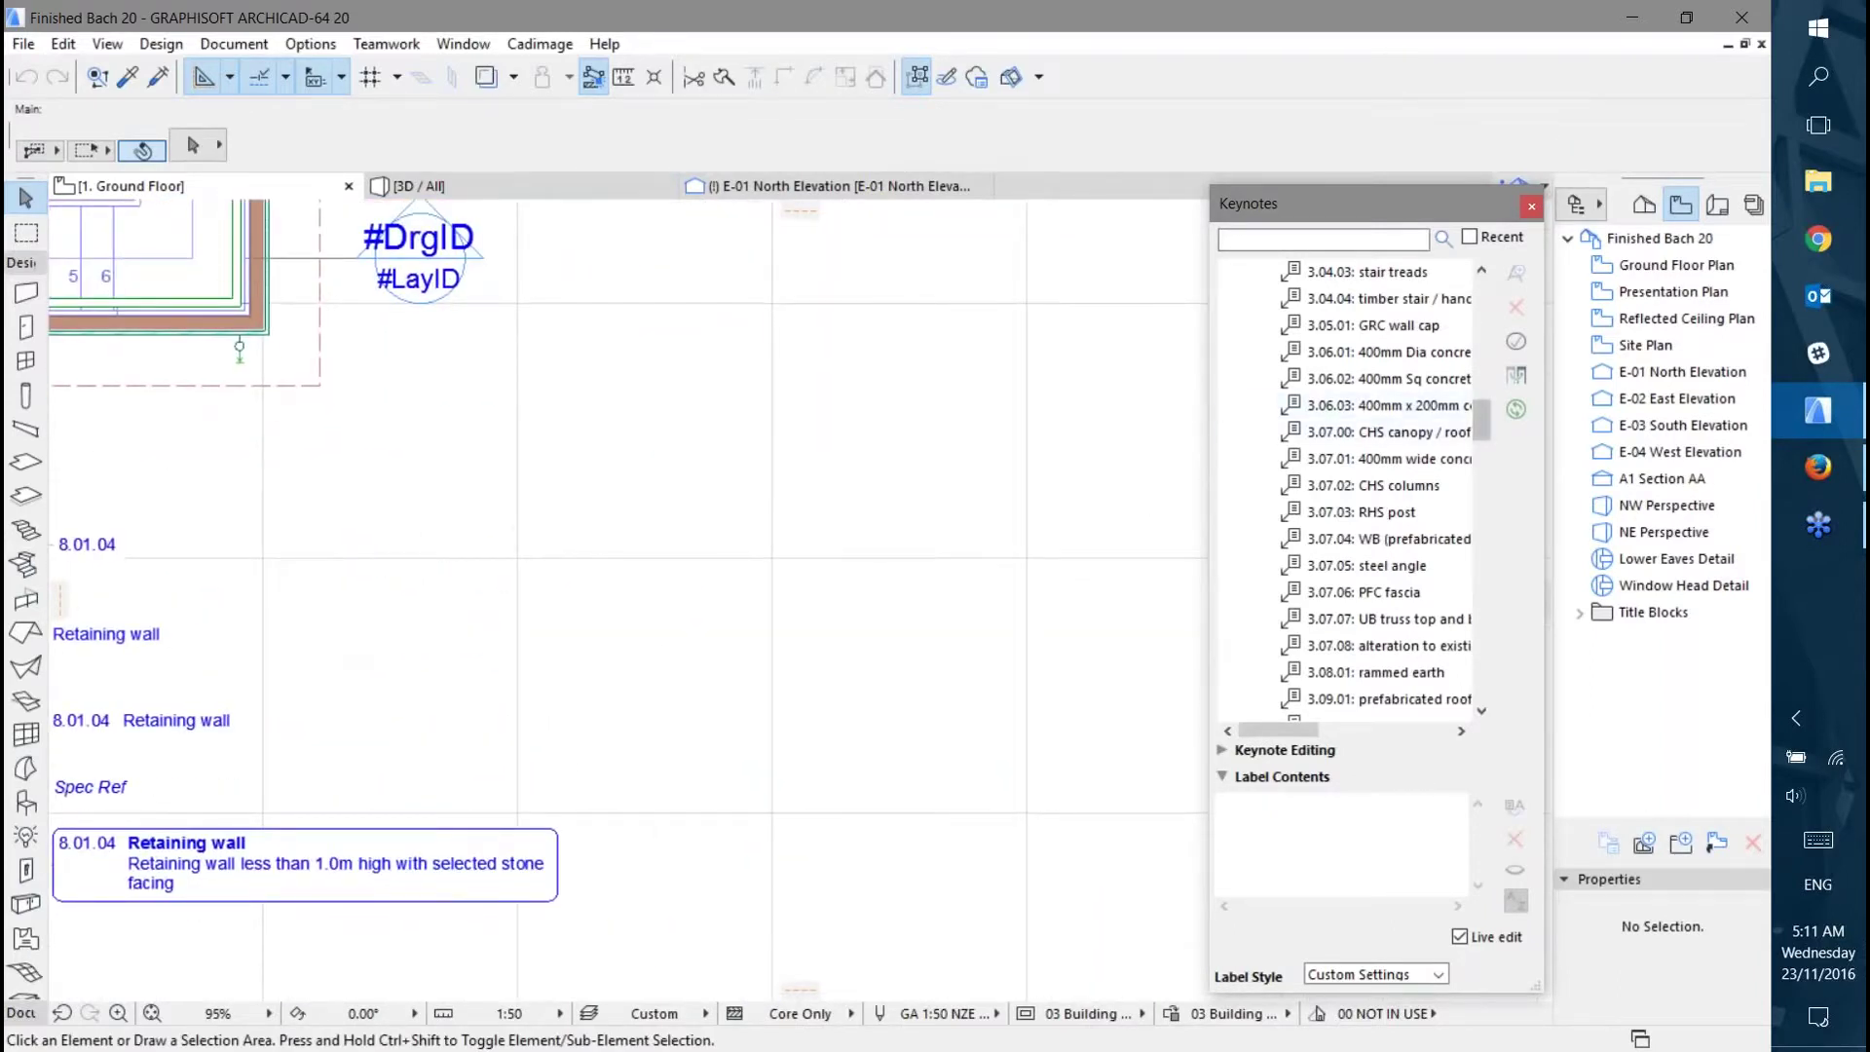
left_click_drag(1482, 419, 1485, 311)
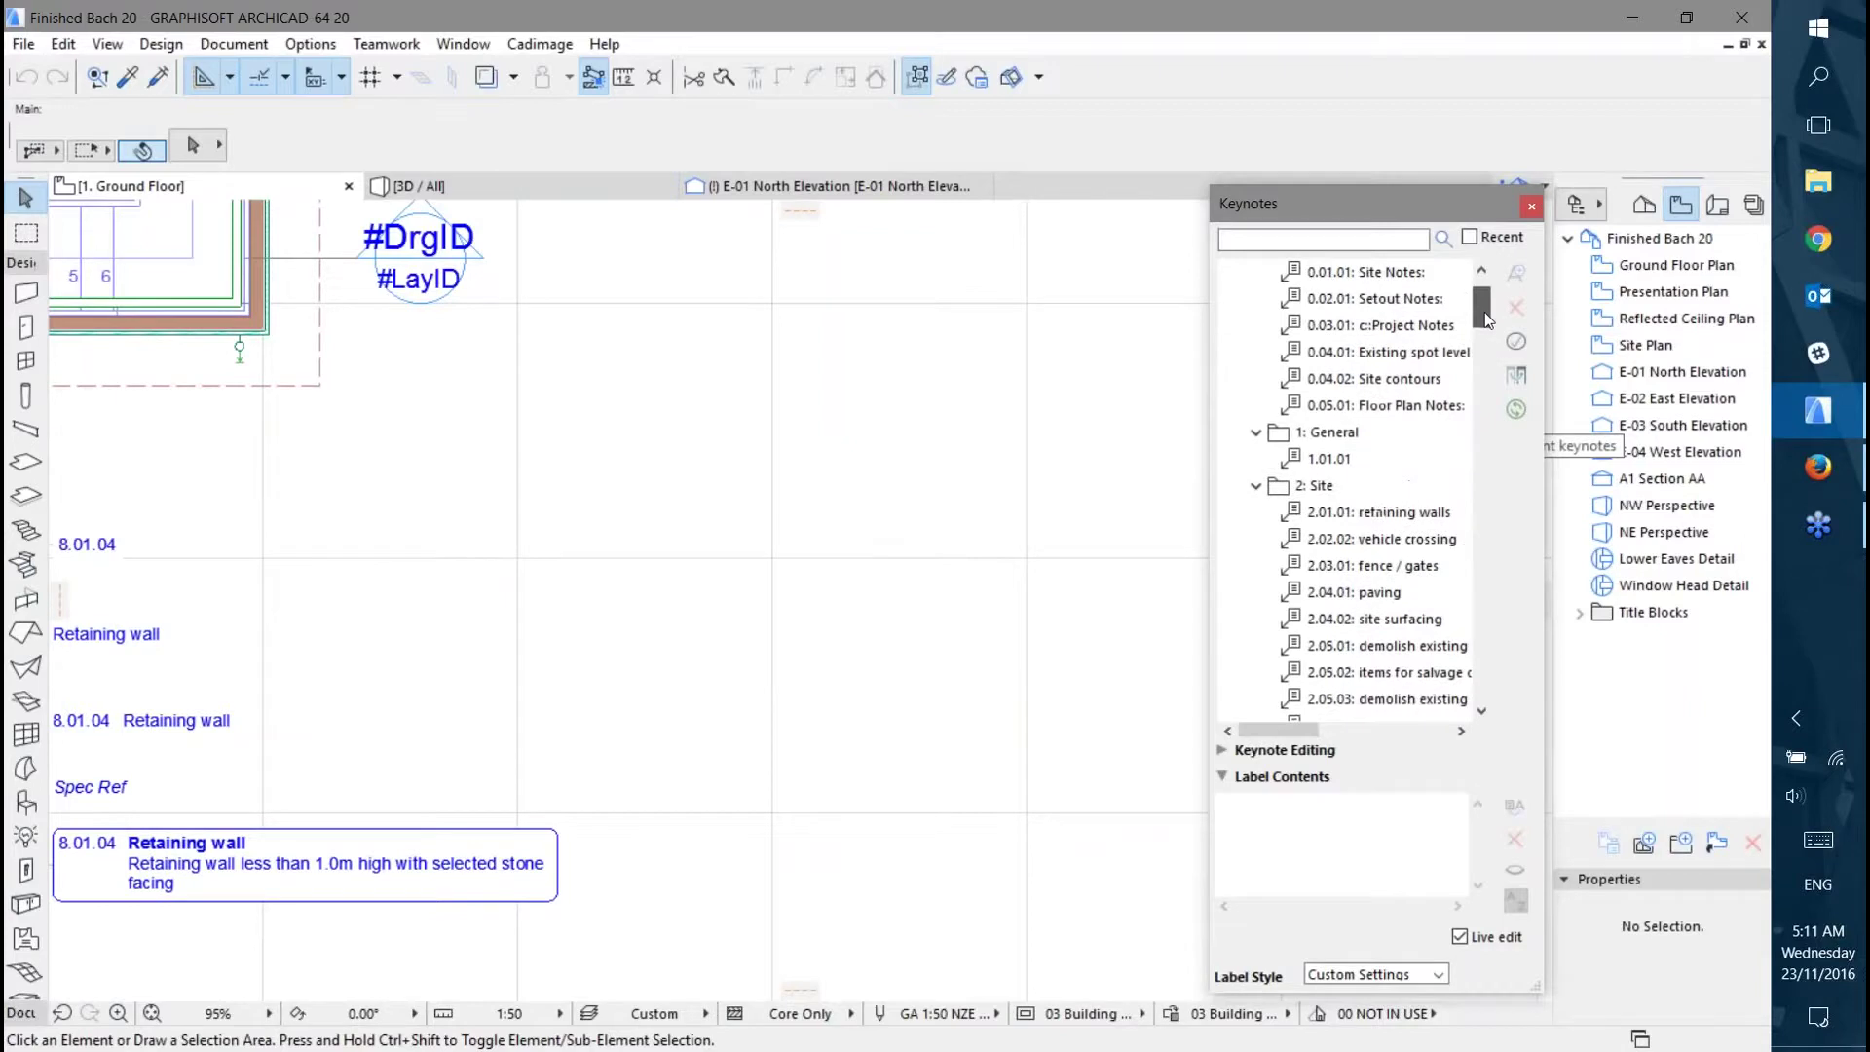
left_click(1258, 486)
scroll(1349, 399, "down", 3)
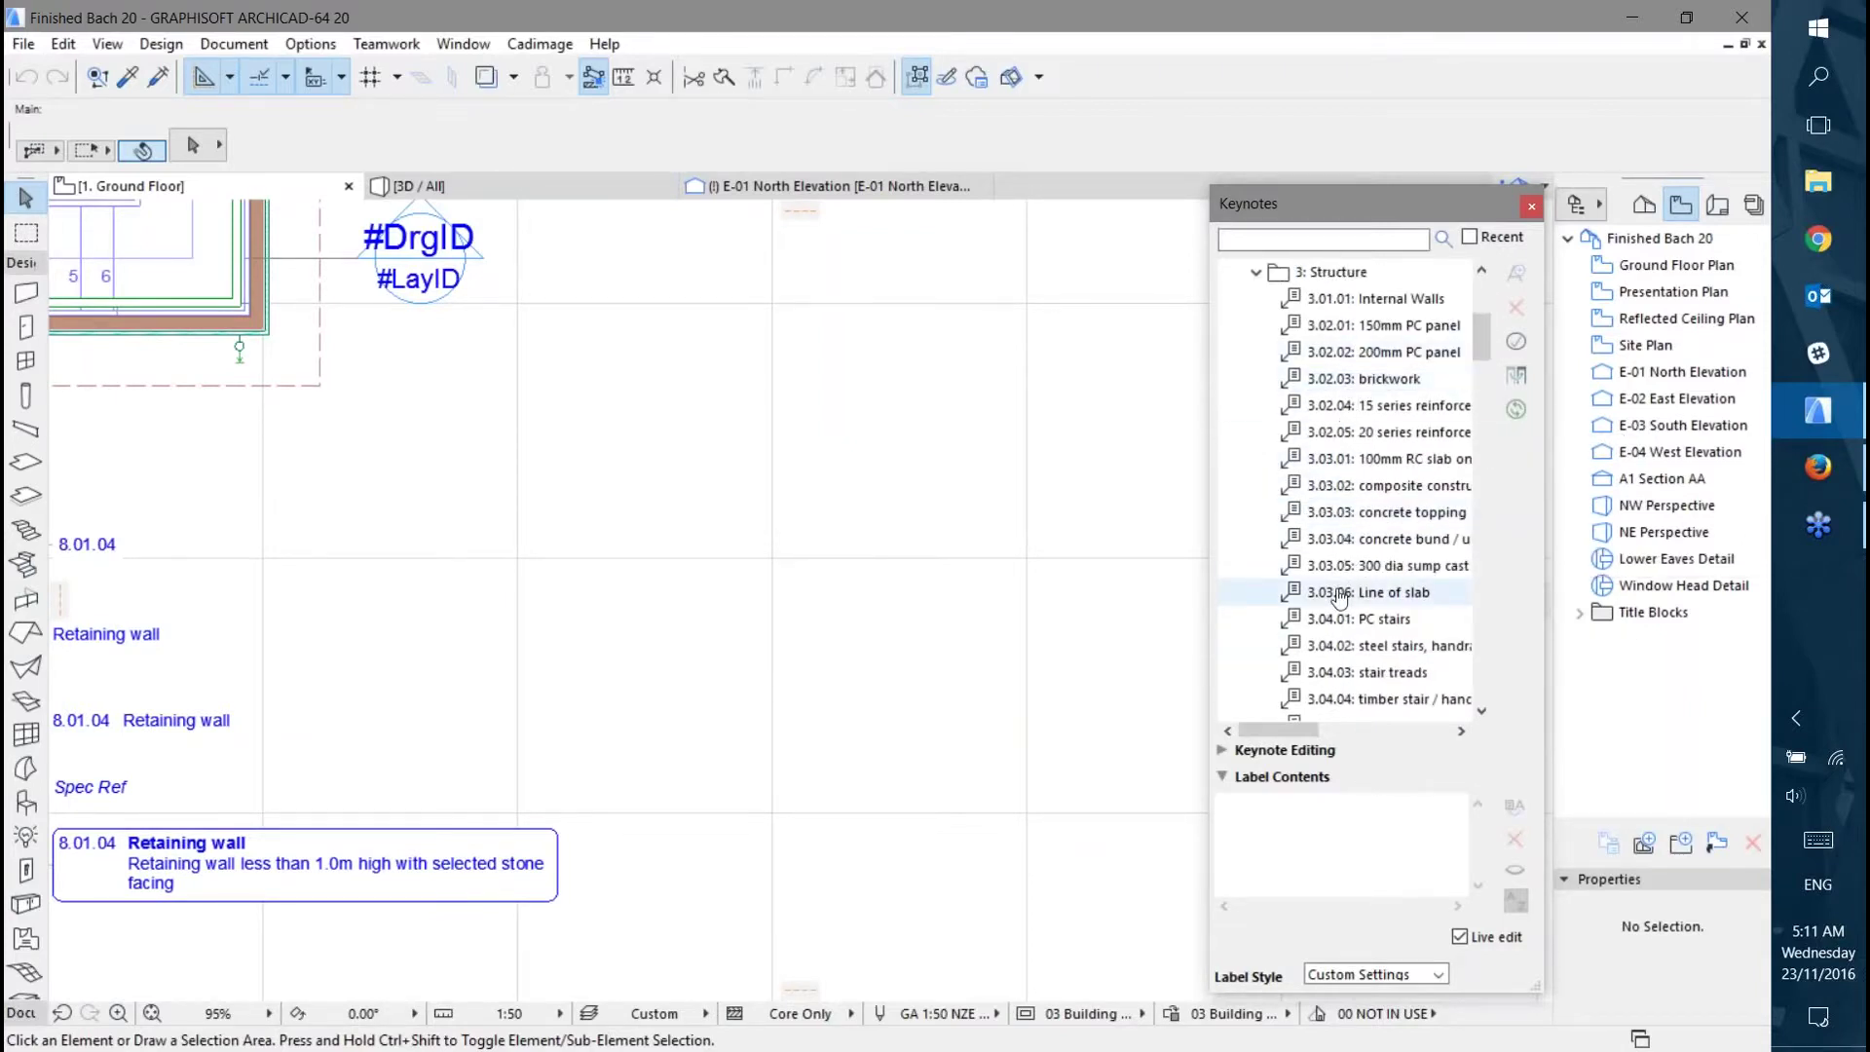
left_click(1332, 646)
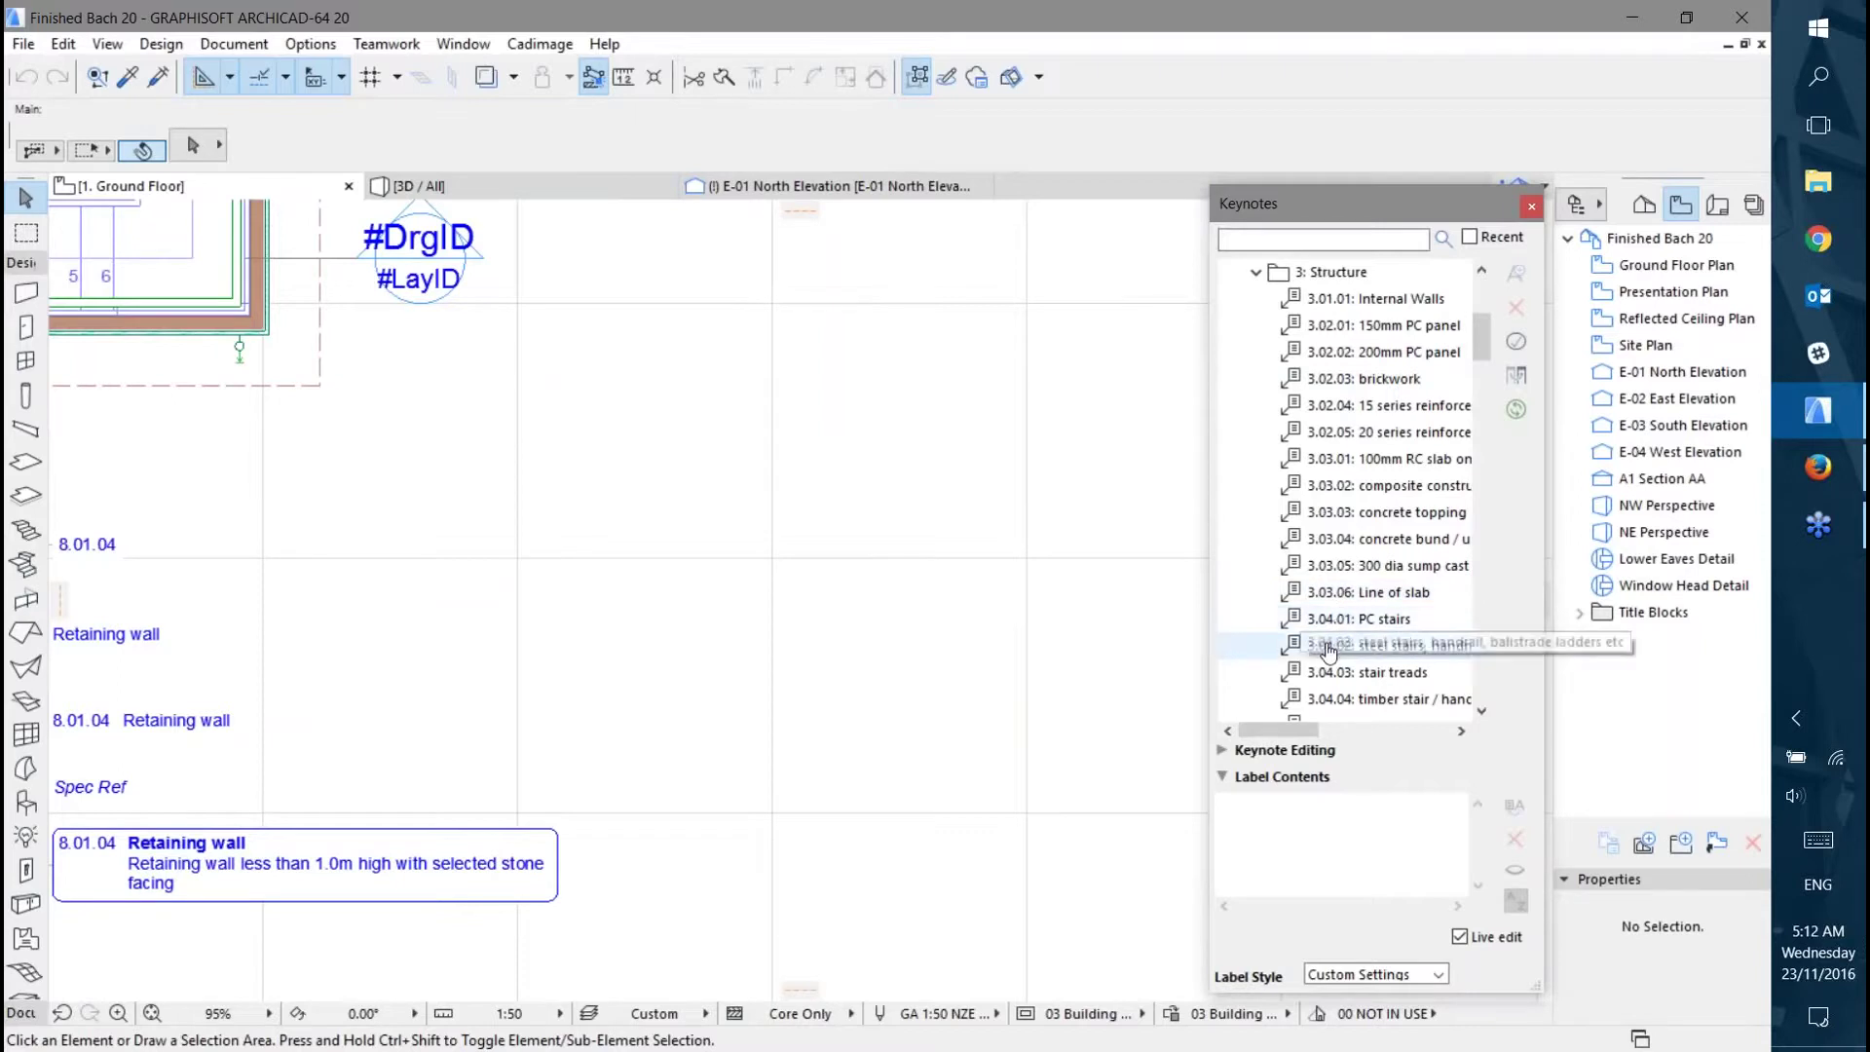
scroll(1329, 644, "down", 1)
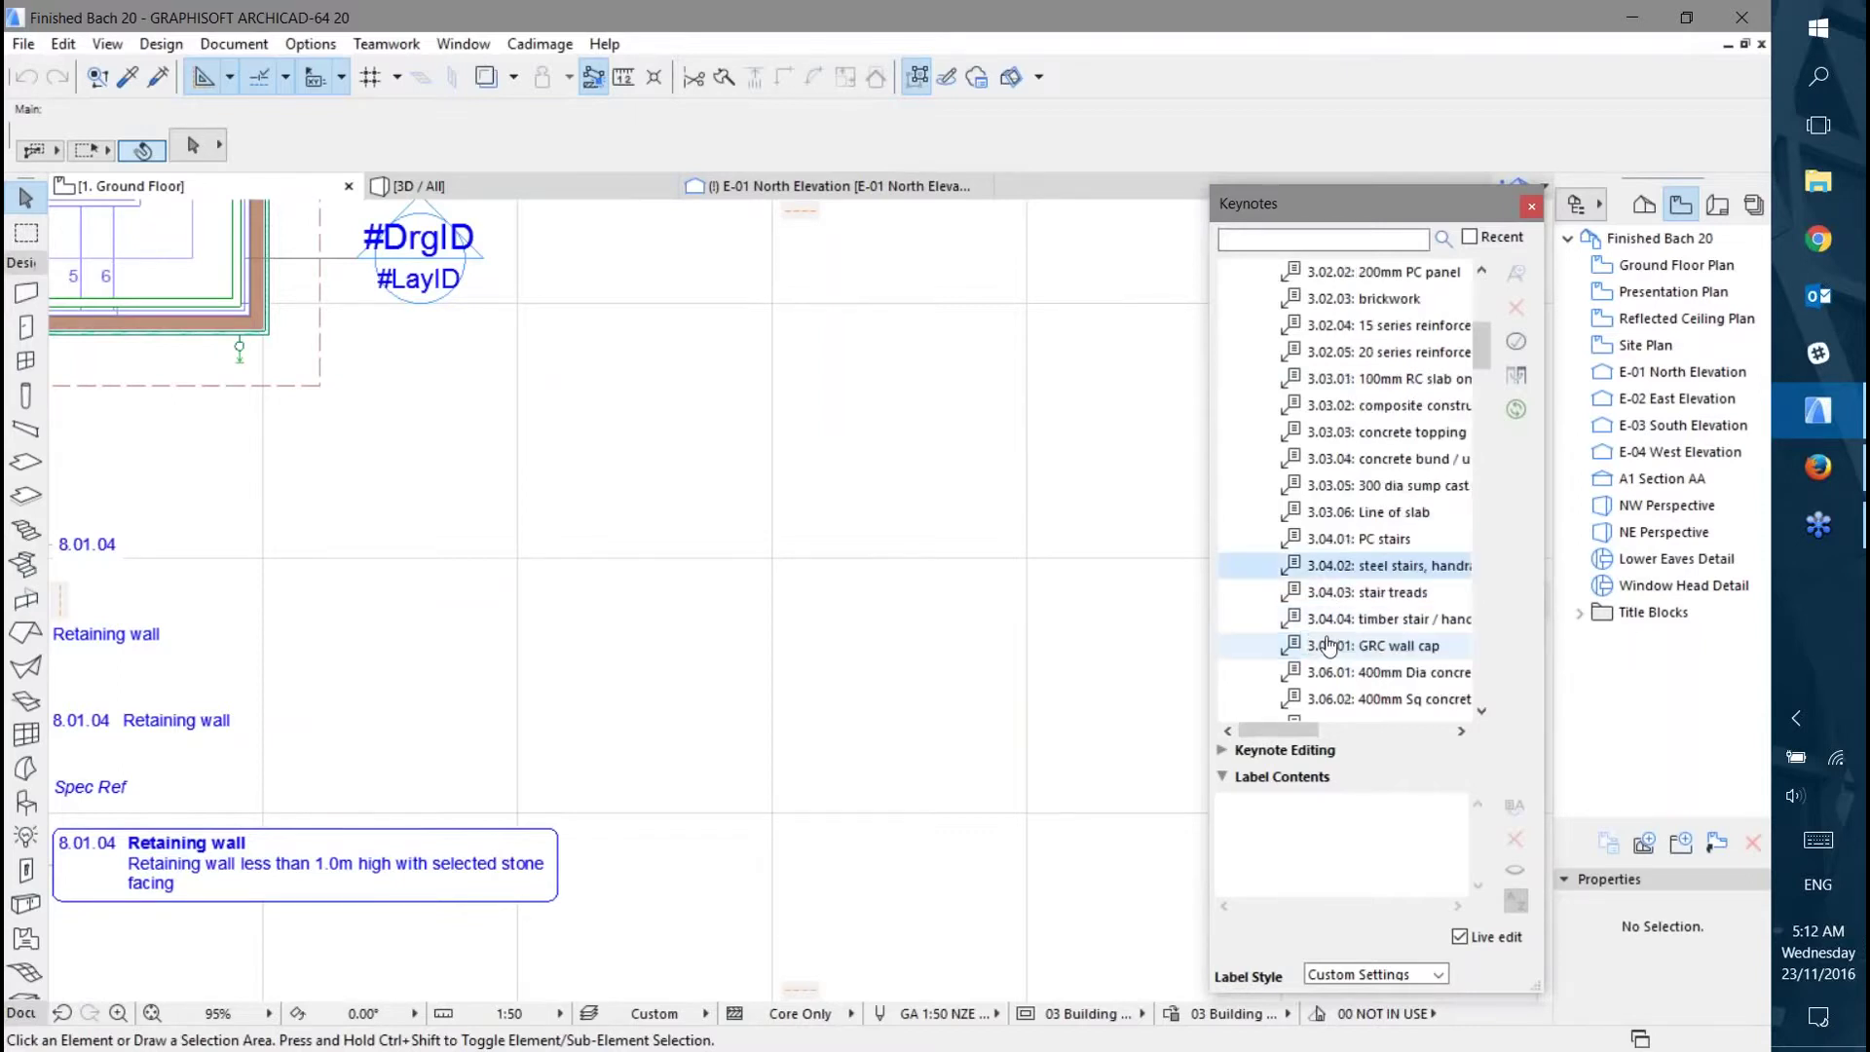
Label the plan with keynote 3.04.02 steel stairs, then 3.05.01 GRC wall cap, returning to the Arrow tool.
double_click(1335, 570)
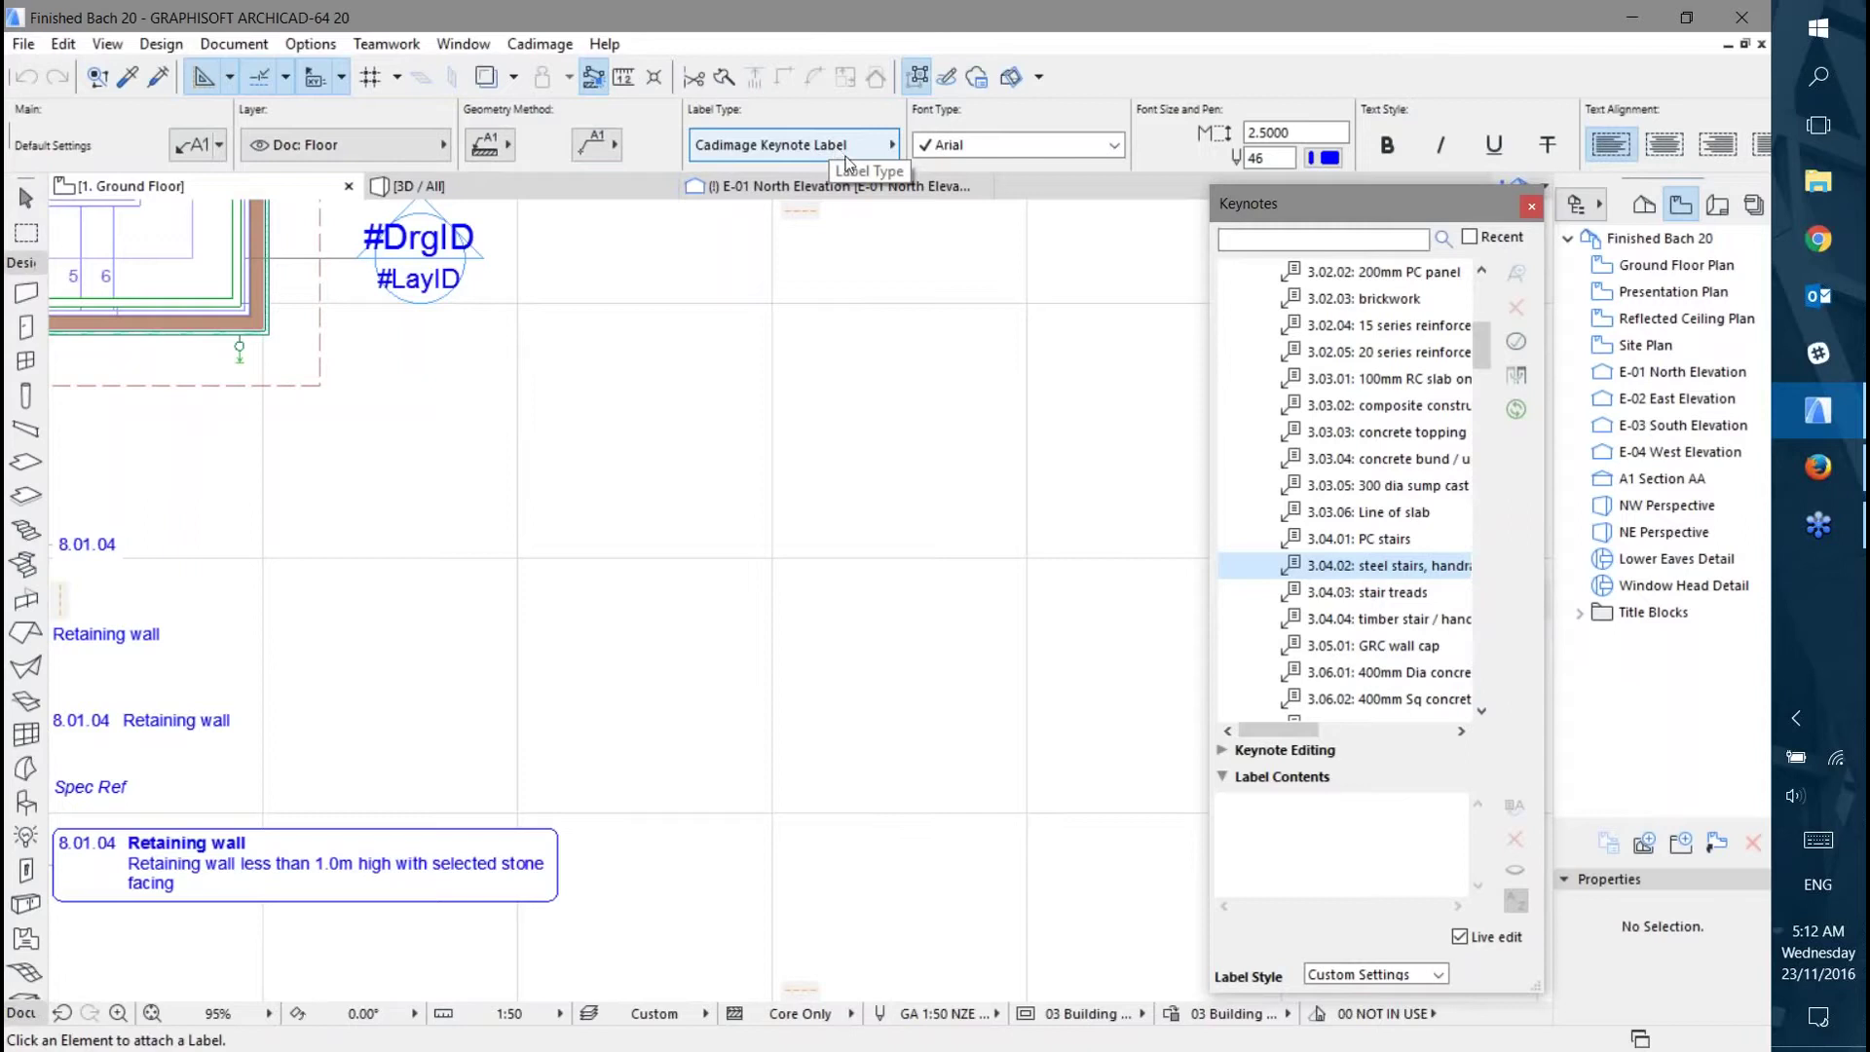
left_click(680, 595)
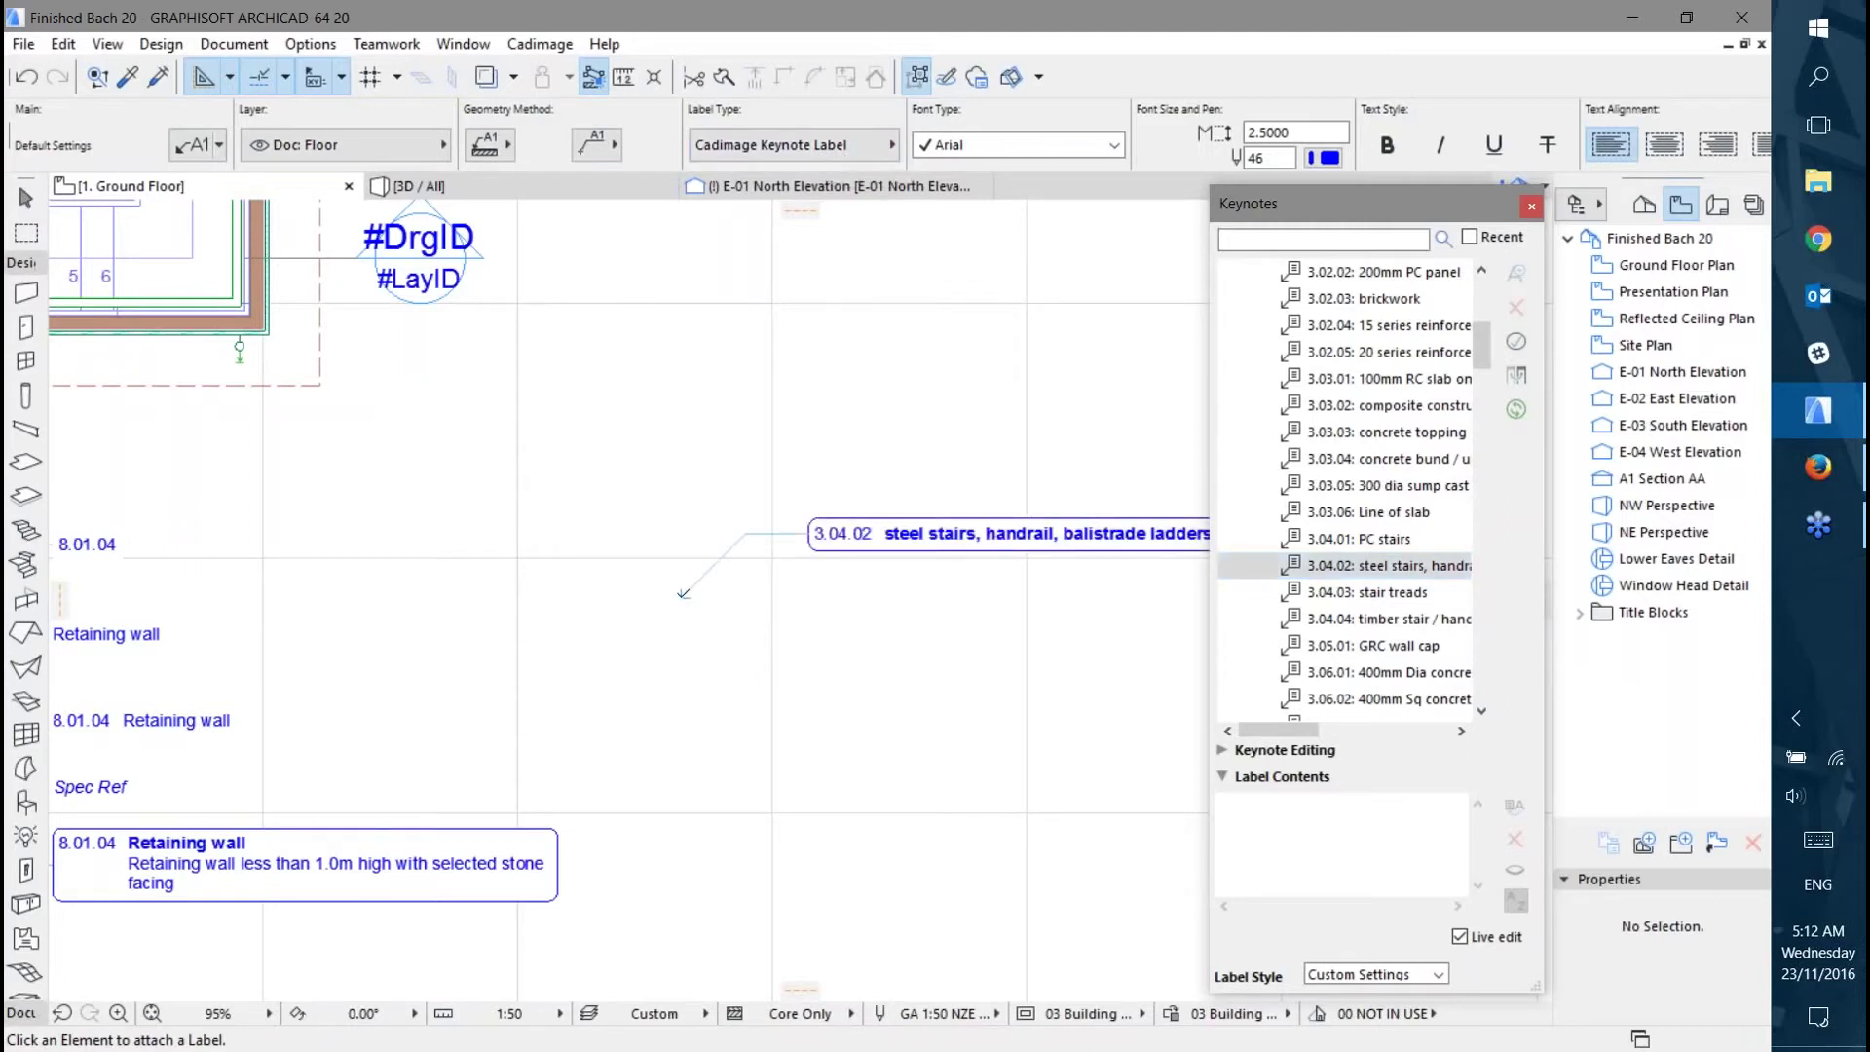
middle_click_drag(681, 595, 489, 644)
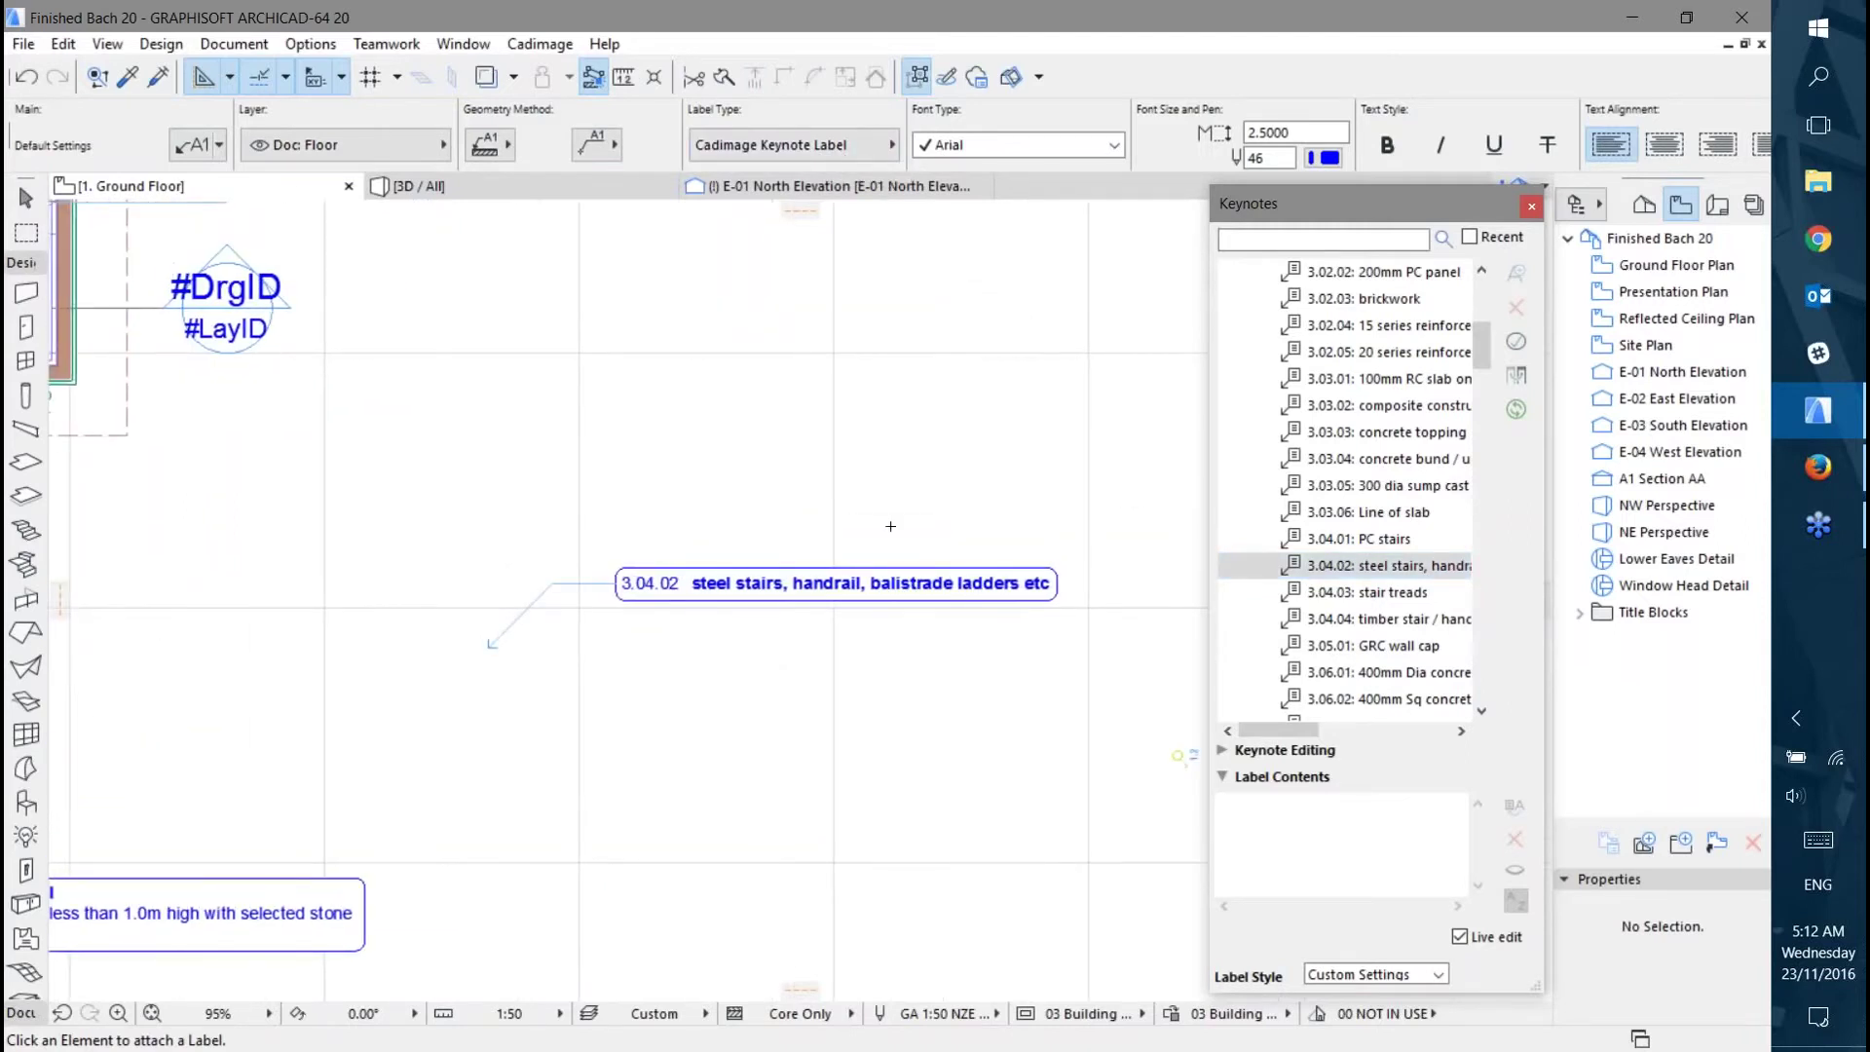
left_click(26, 198)
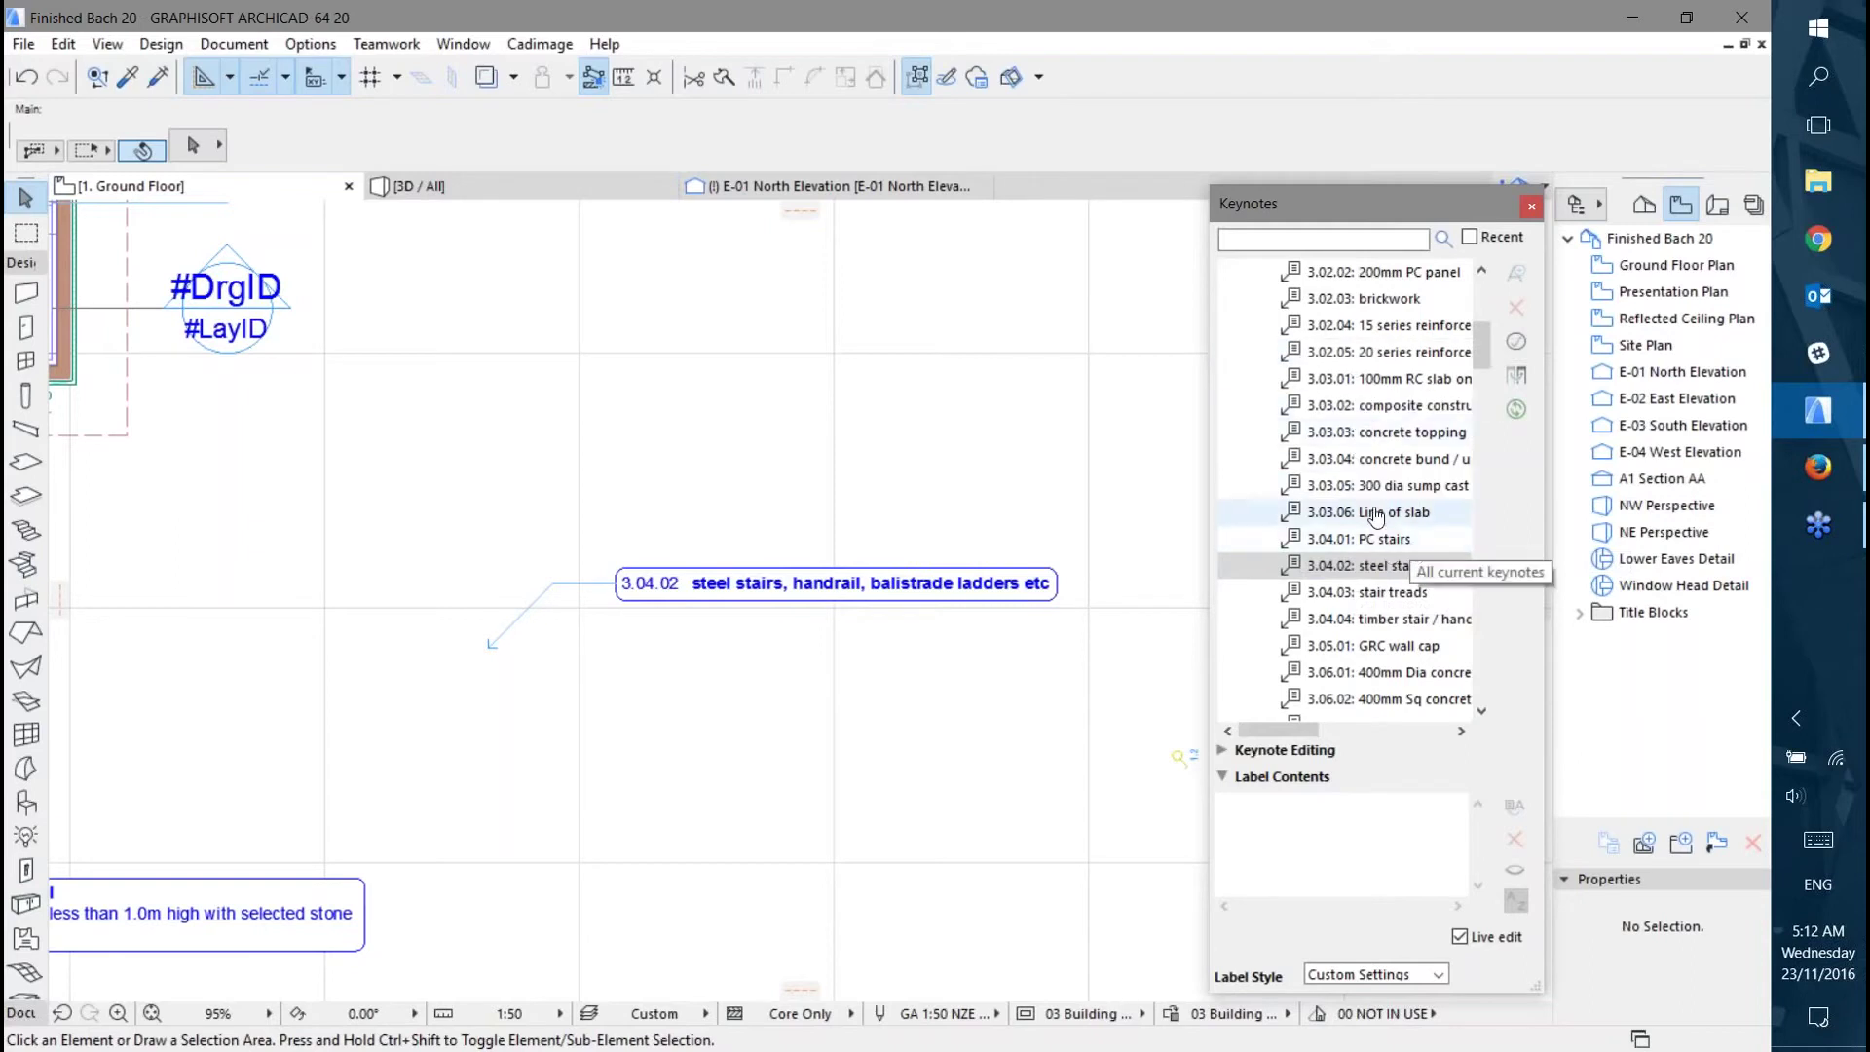
double_click(1347, 646)
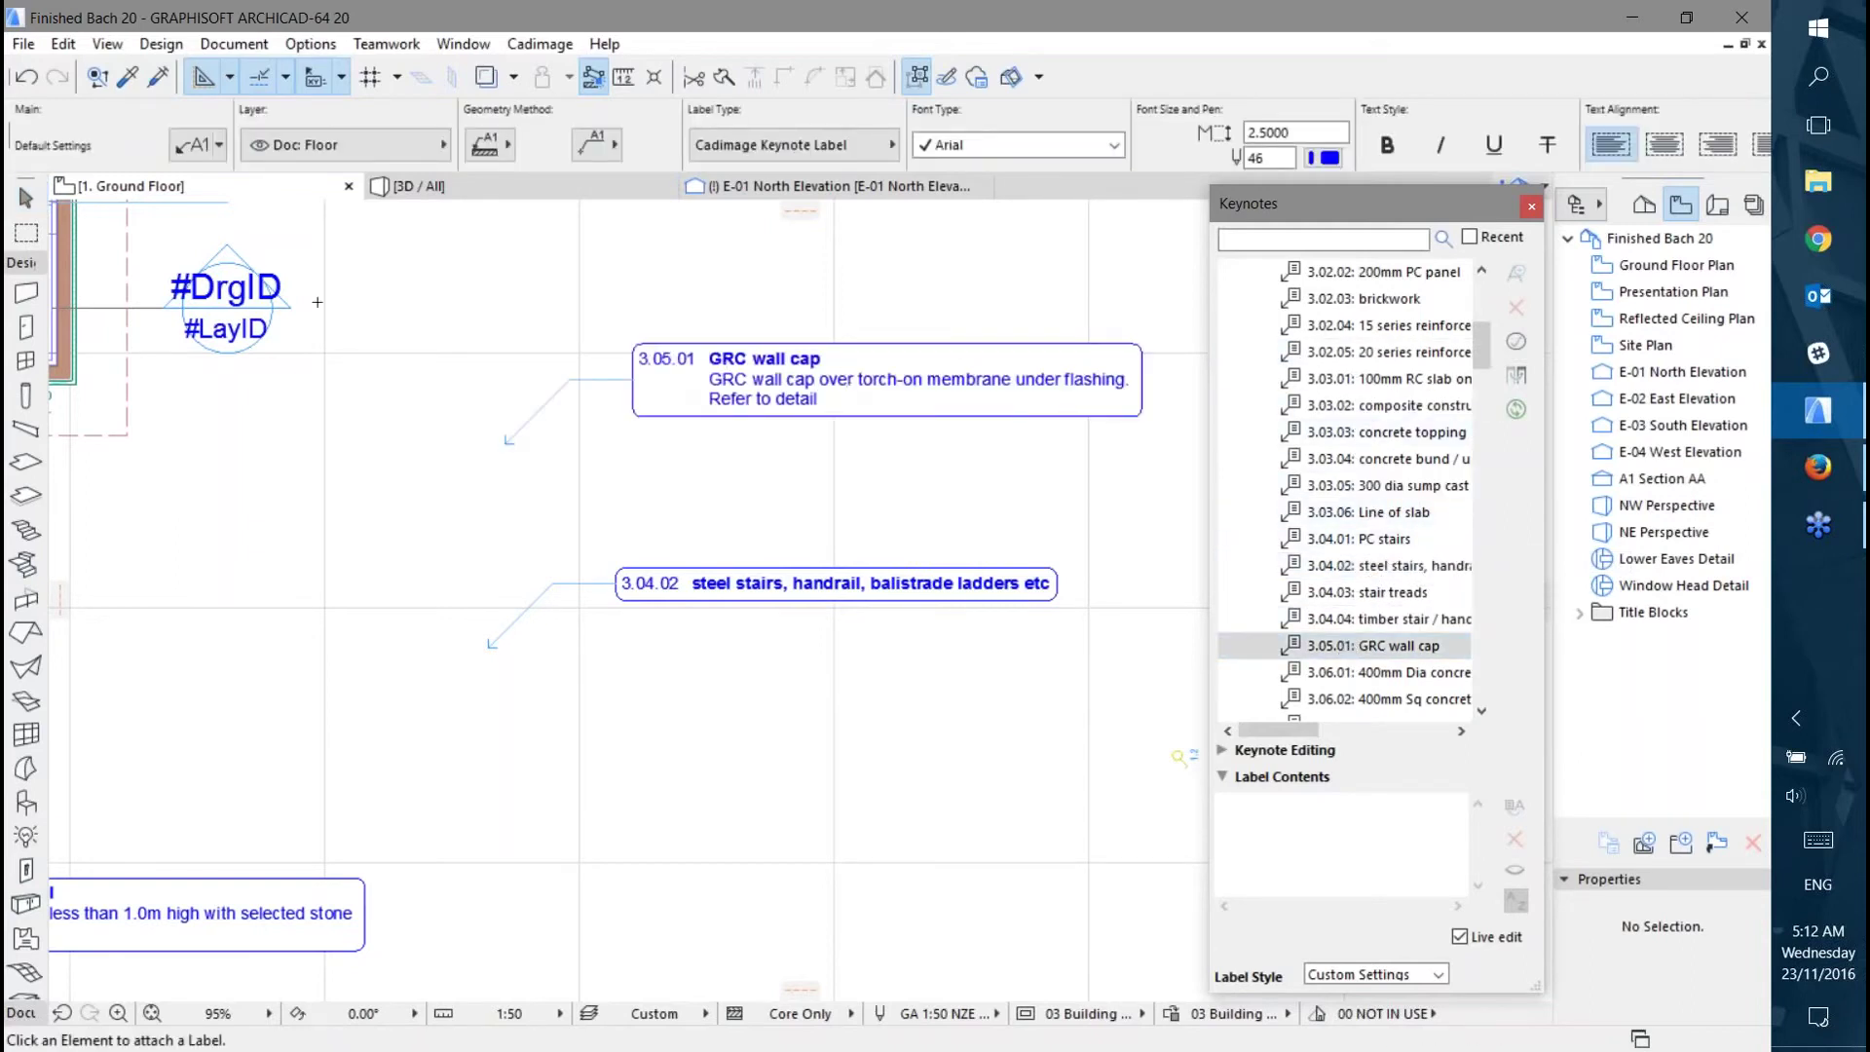
left_click(28, 203)
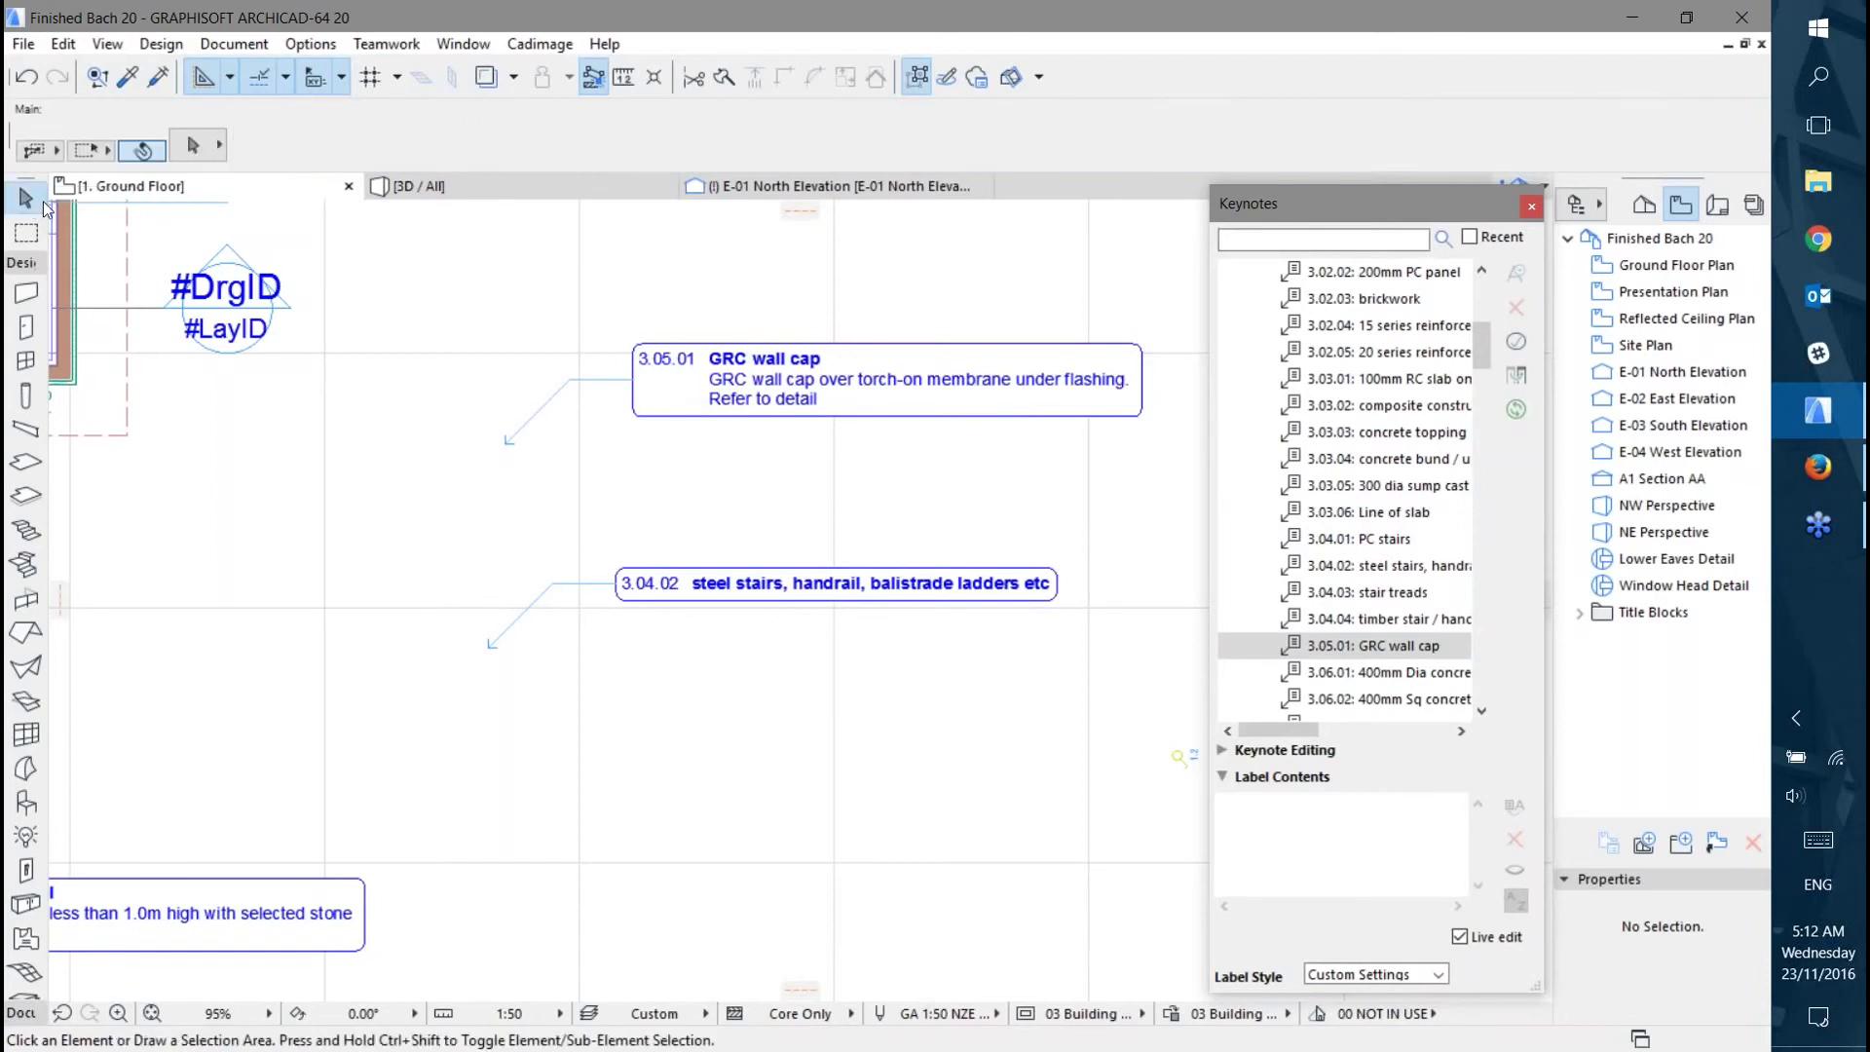